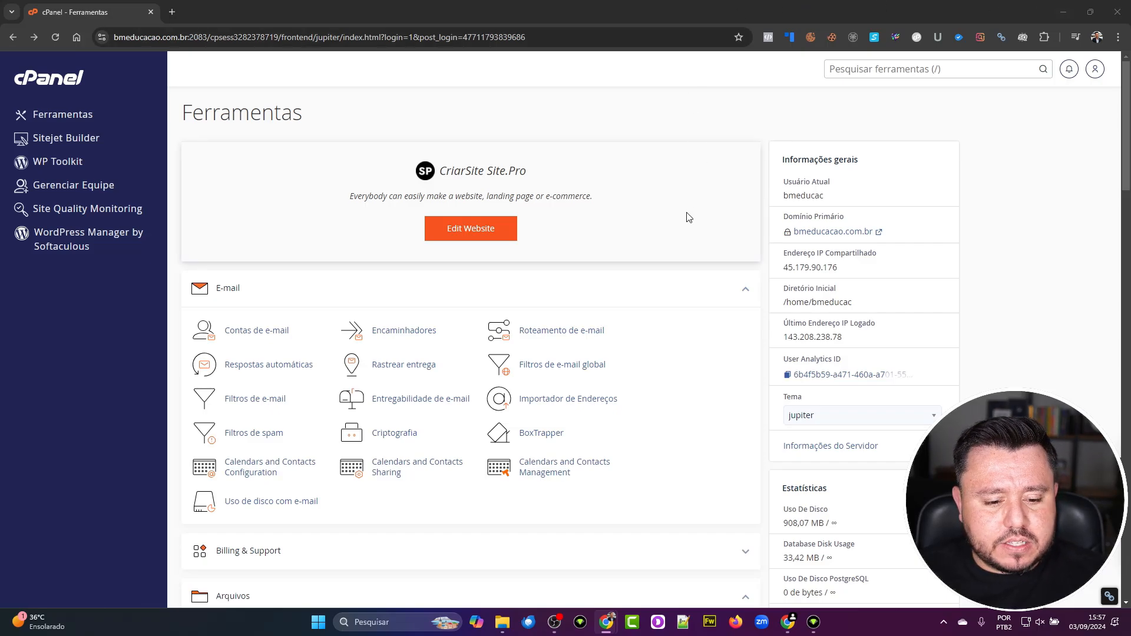
- Scroll the Ferramentas page down until phpMyAdmin and Manage My Databases are visible
scroll(674, 283, "down", 1)
scroll(674, 283, "down", 6)
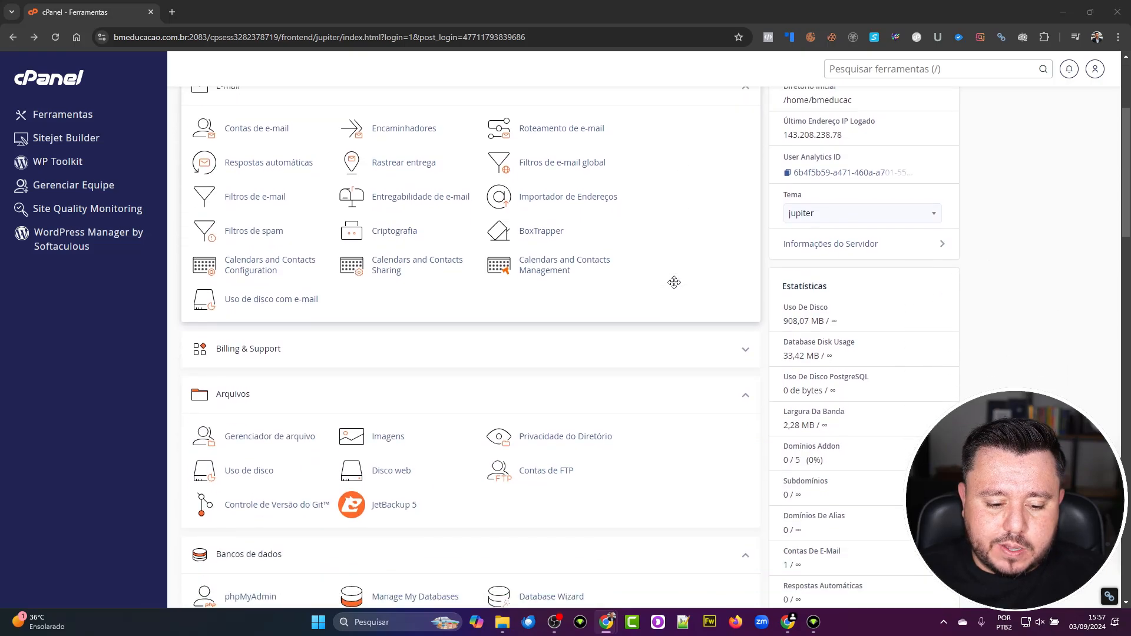
scroll(674, 283, "down", 1)
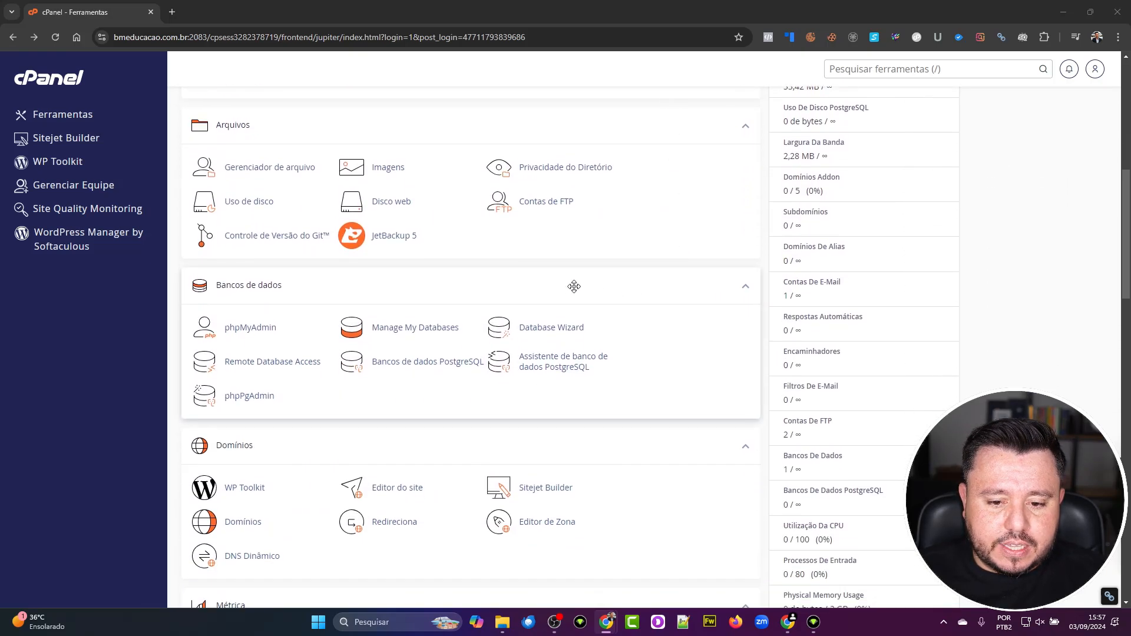
- Open Manage My Databases and scroll through it to the Usuários atuais table and back
left_click(438, 330)
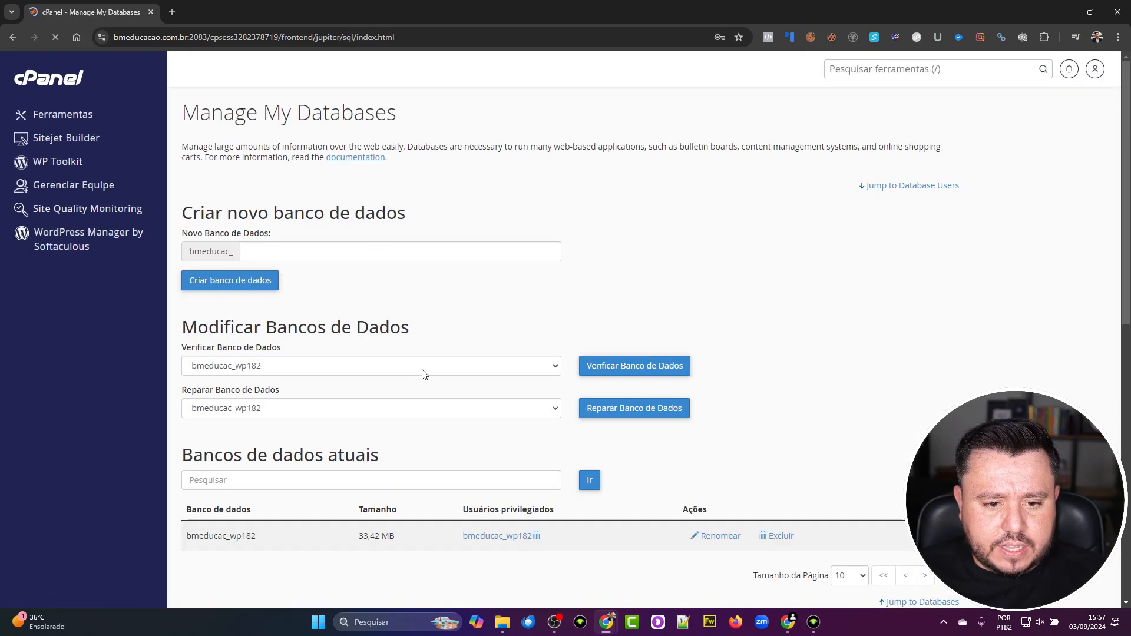
left_click(319, 245)
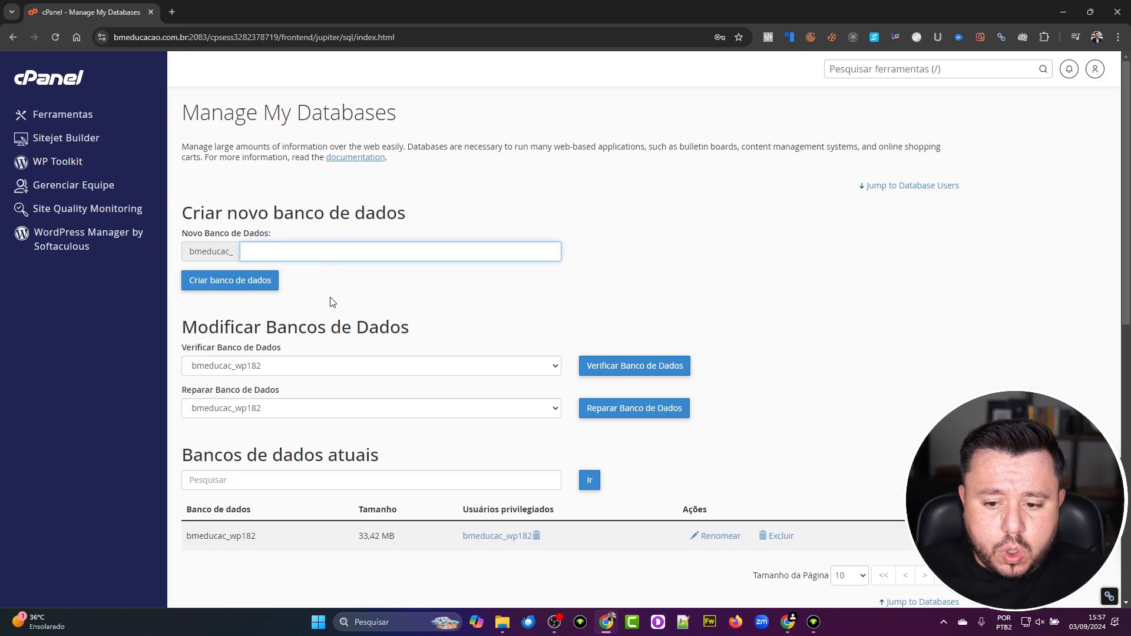
left_click_drag(331, 335, 341, 335)
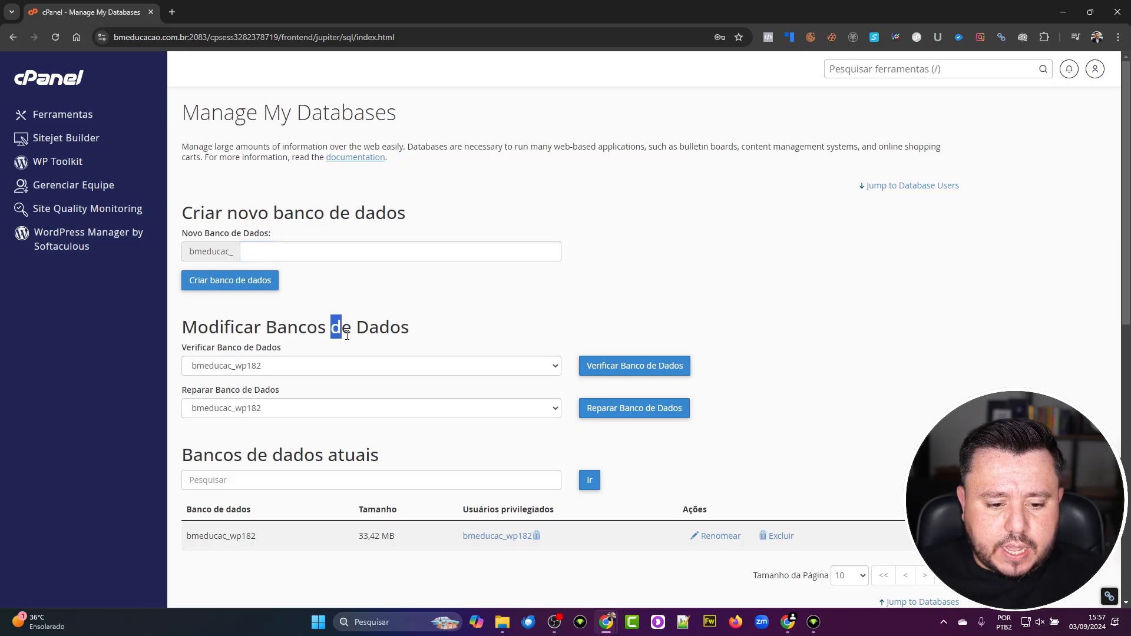
scroll(348, 335, "down", 2)
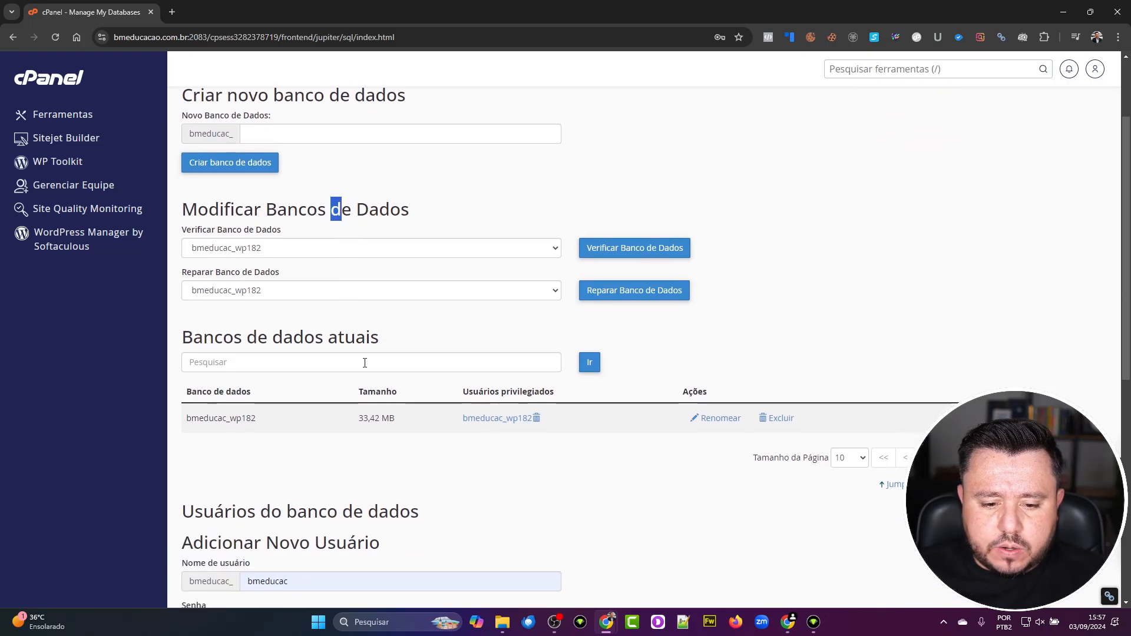
scroll(351, 369, "down", 3)
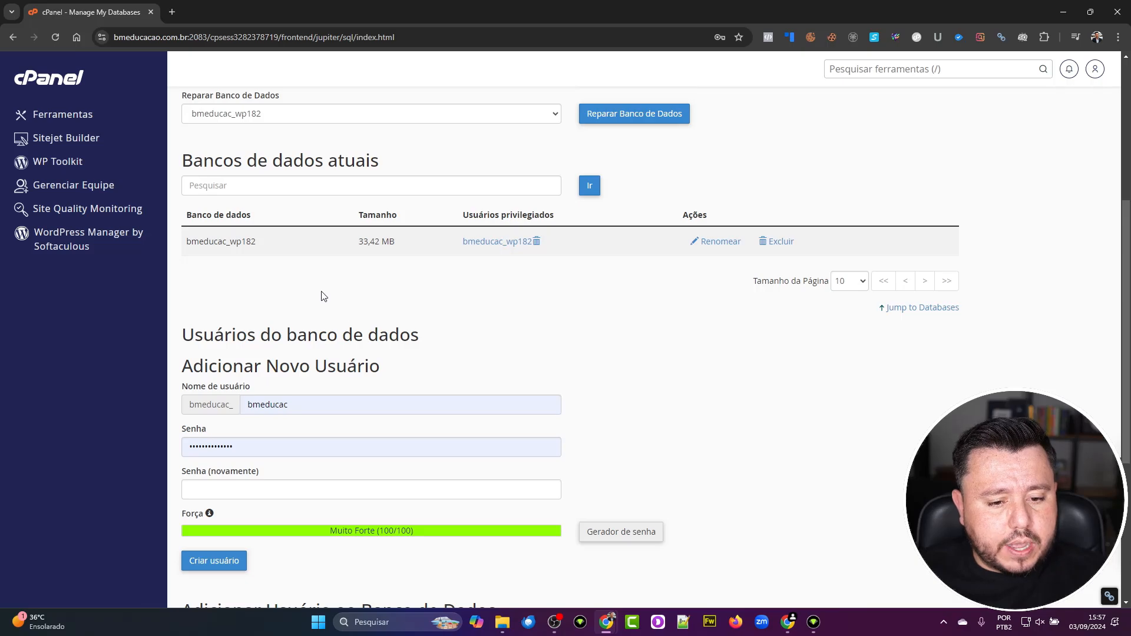
scroll(344, 298, "down", 3)
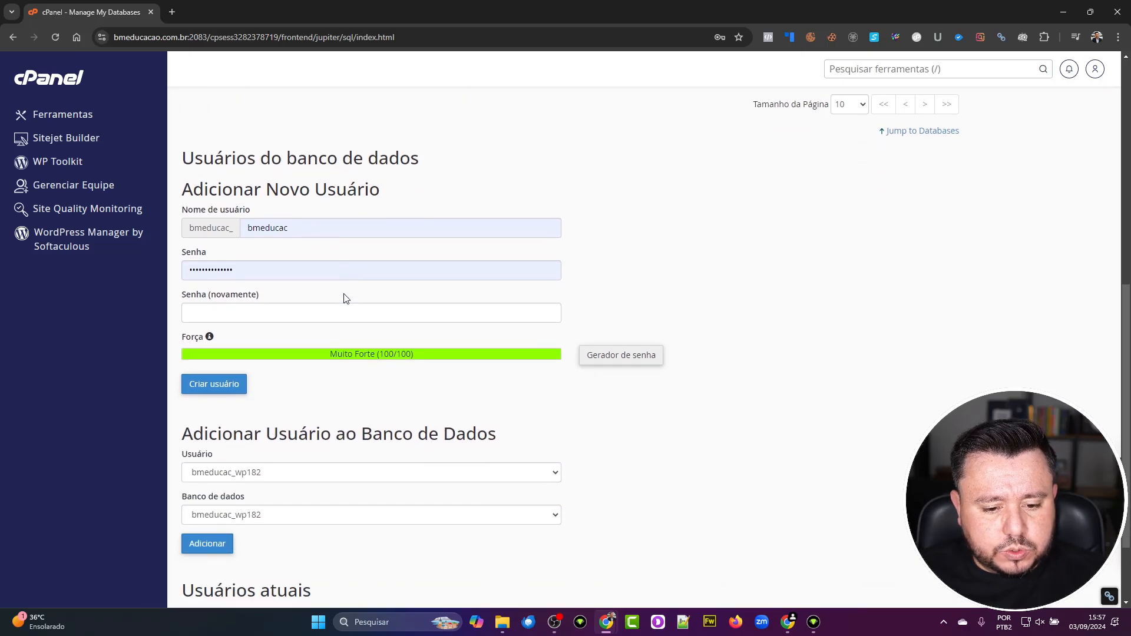
scroll(346, 298, "down", 2)
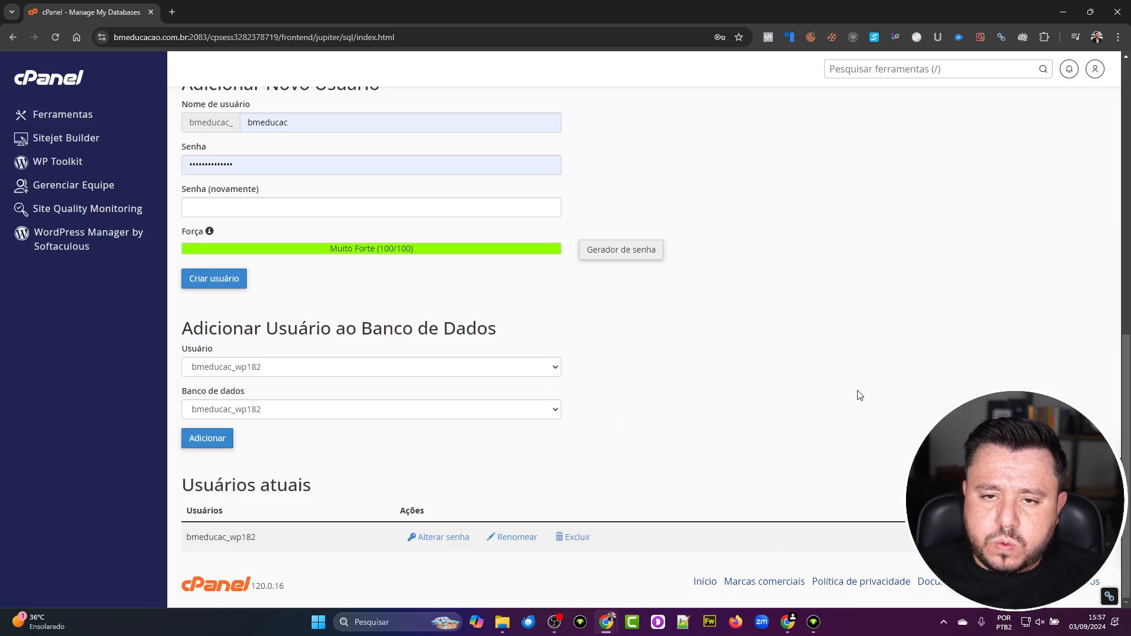
scroll(860, 423, "up", 1)
scroll(860, 423, "up", 10)
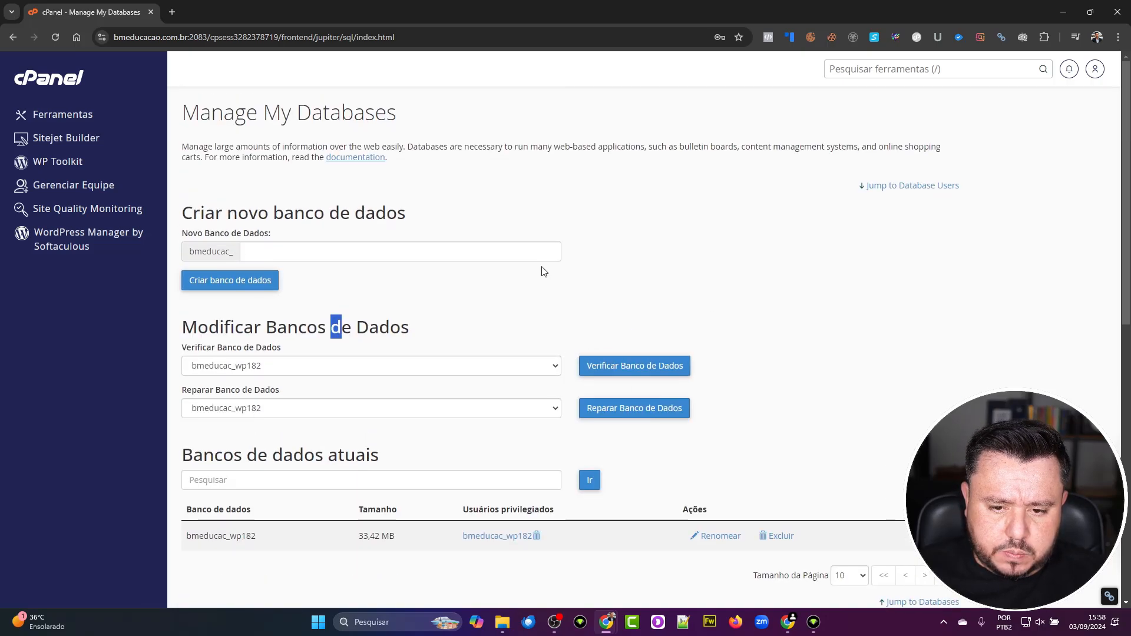
- Create a database by entering 'teste' after the fixed bmeducac_ prefix, giving bmeducac_teste
left_click(544, 251)
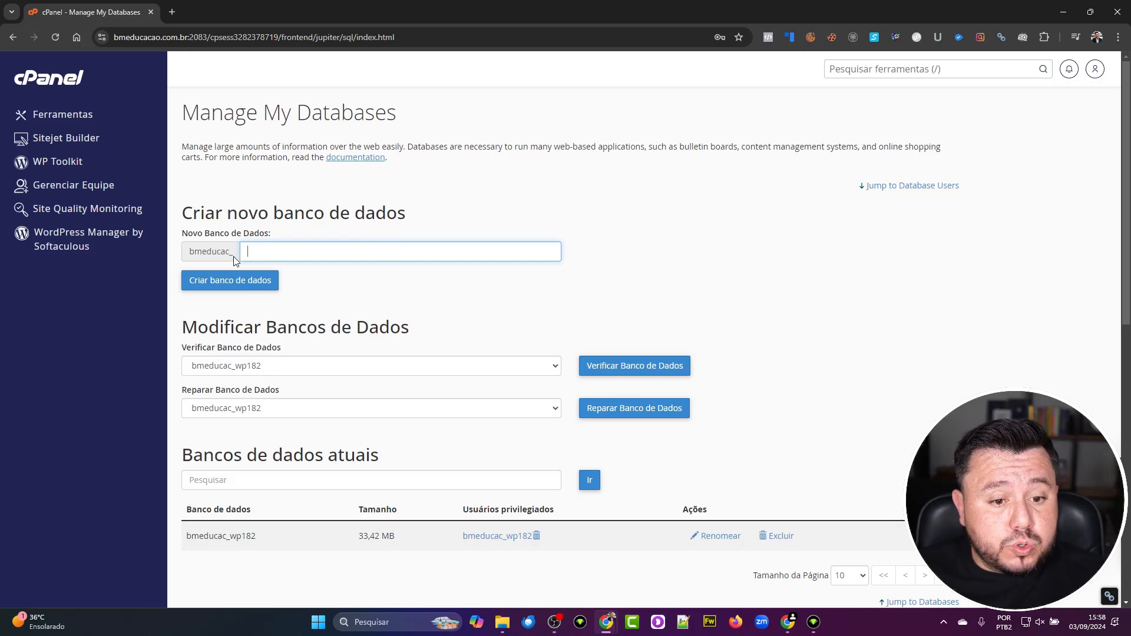
left_click_drag(232, 257, 181, 261)
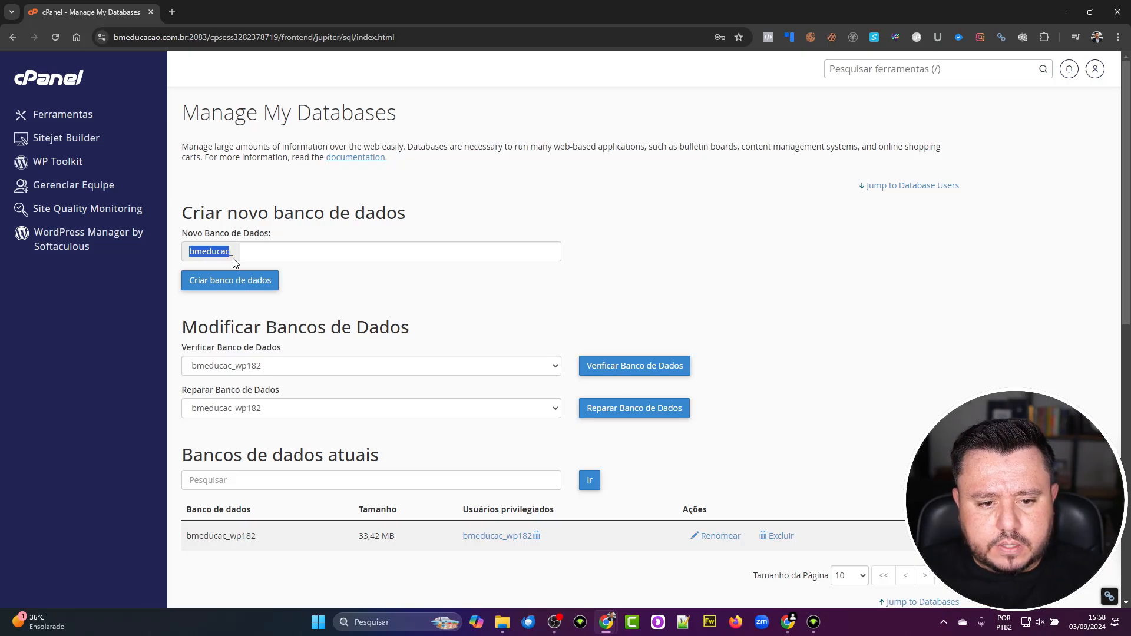
left_click(298, 255)
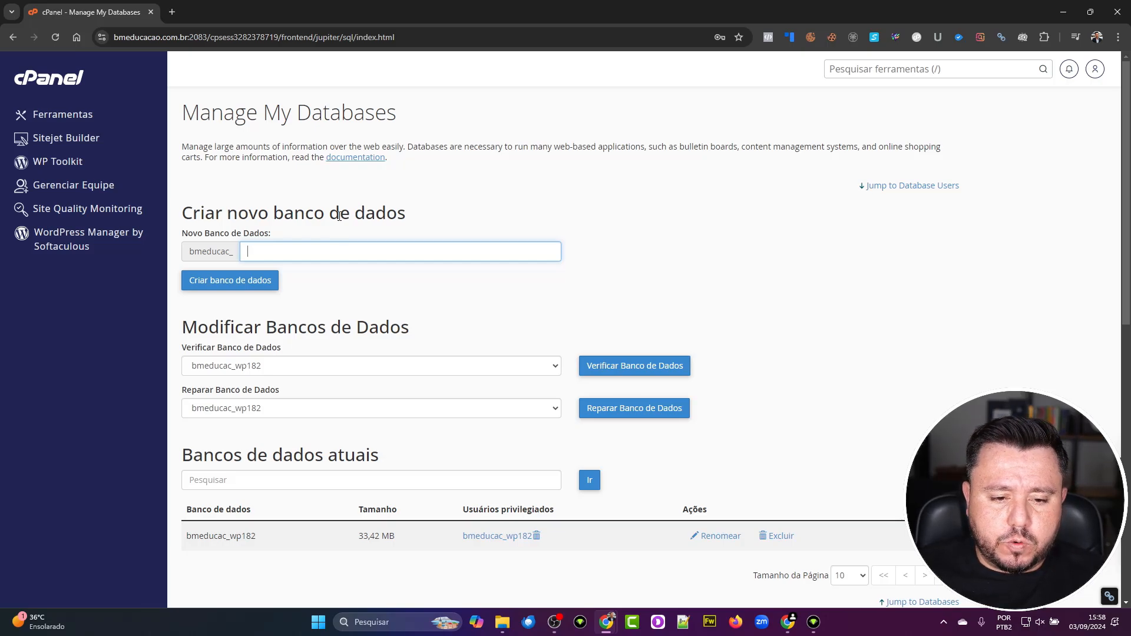
type("teste")
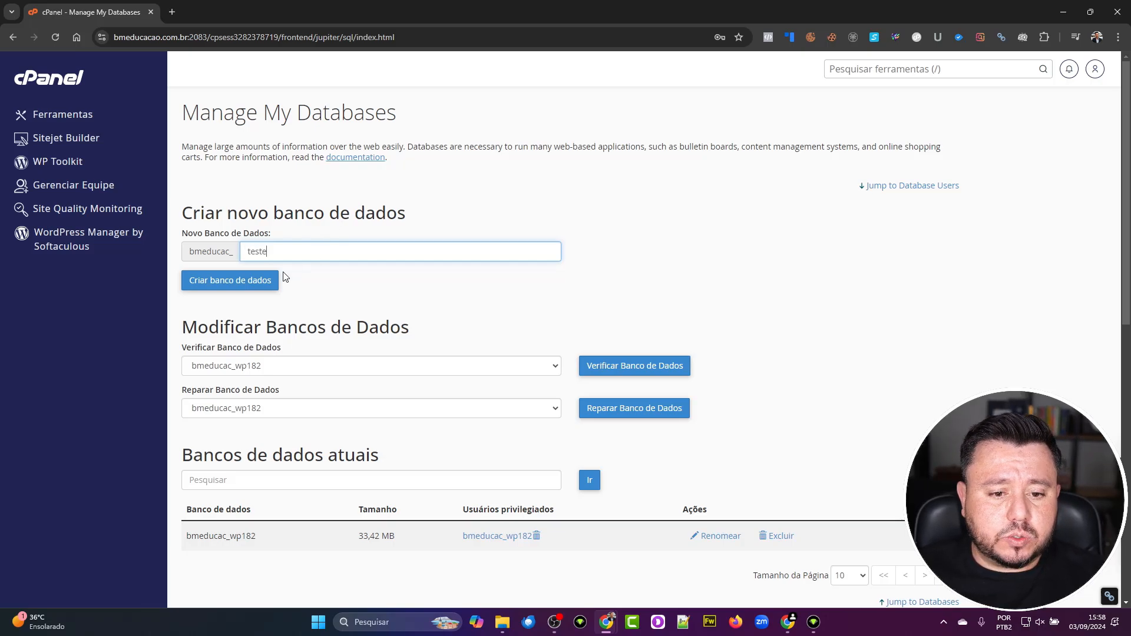
left_click(270, 285)
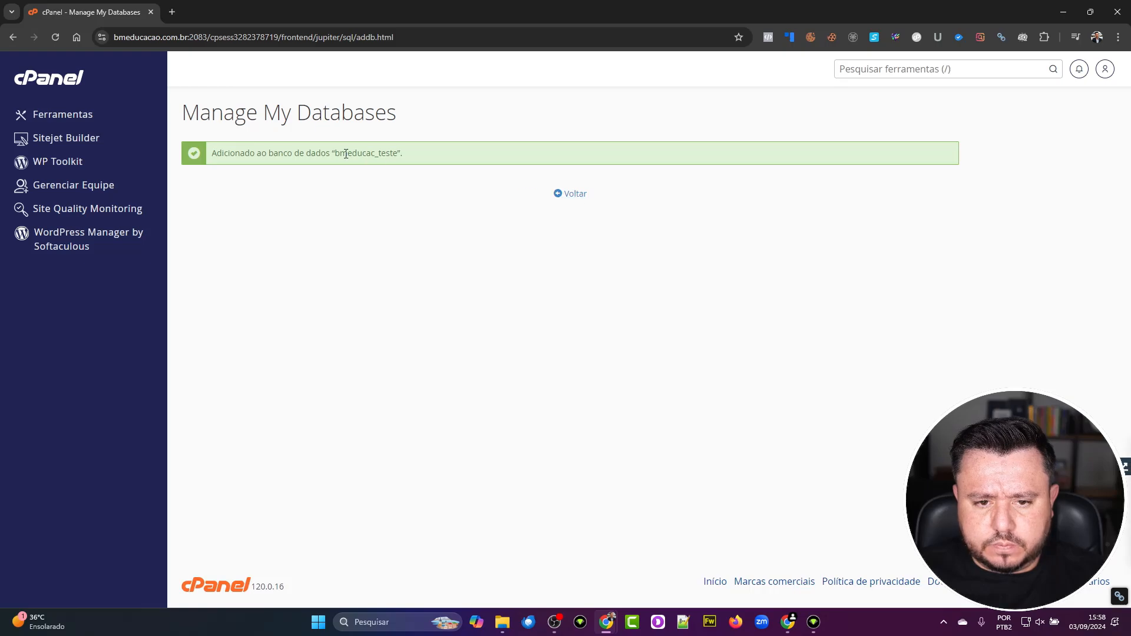
left_click_drag(336, 155, 374, 158)
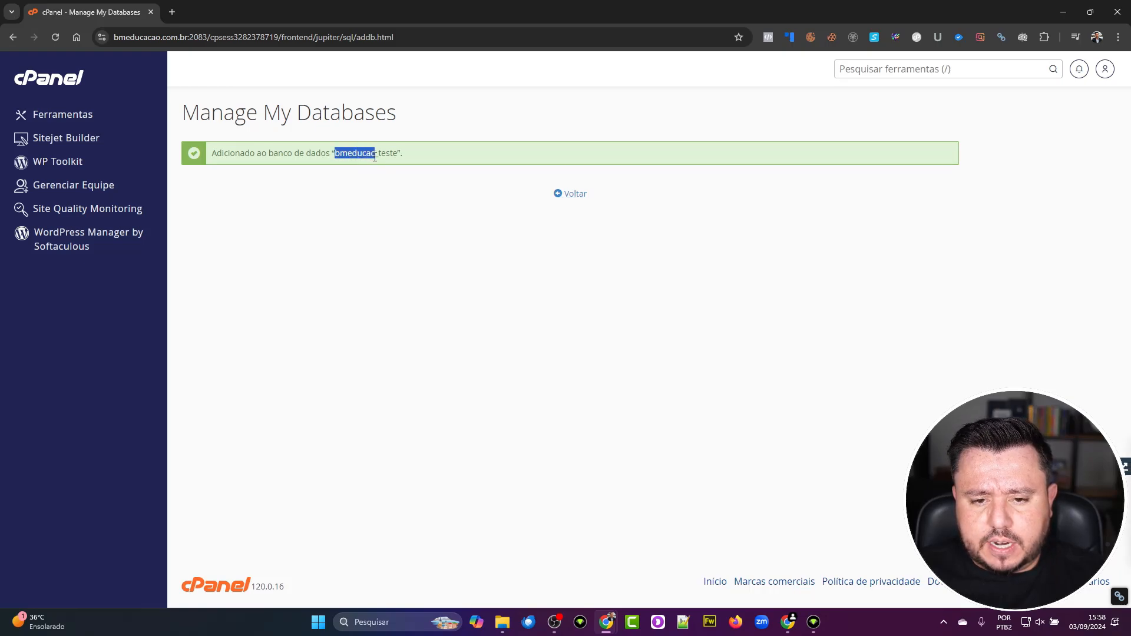
- Return to Manage My Databases and scroll down to the Adicionar Novo Usuário form
left_click(563, 199)
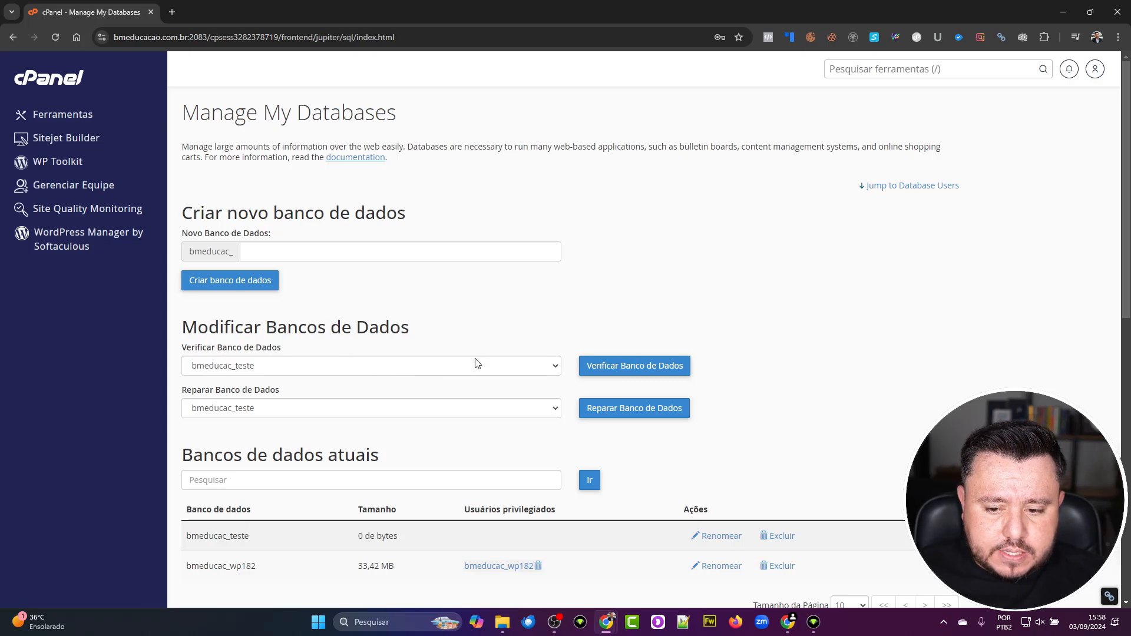
scroll(478, 363, "down", 1)
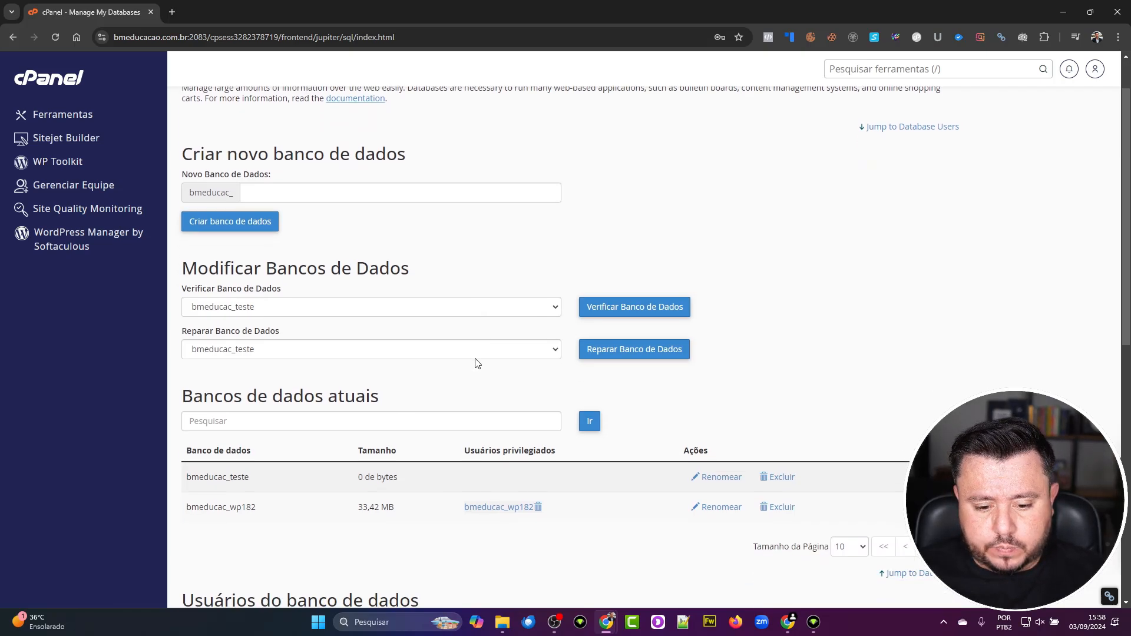
scroll(477, 364, "down", 1)
scroll(477, 374, "down", 2)
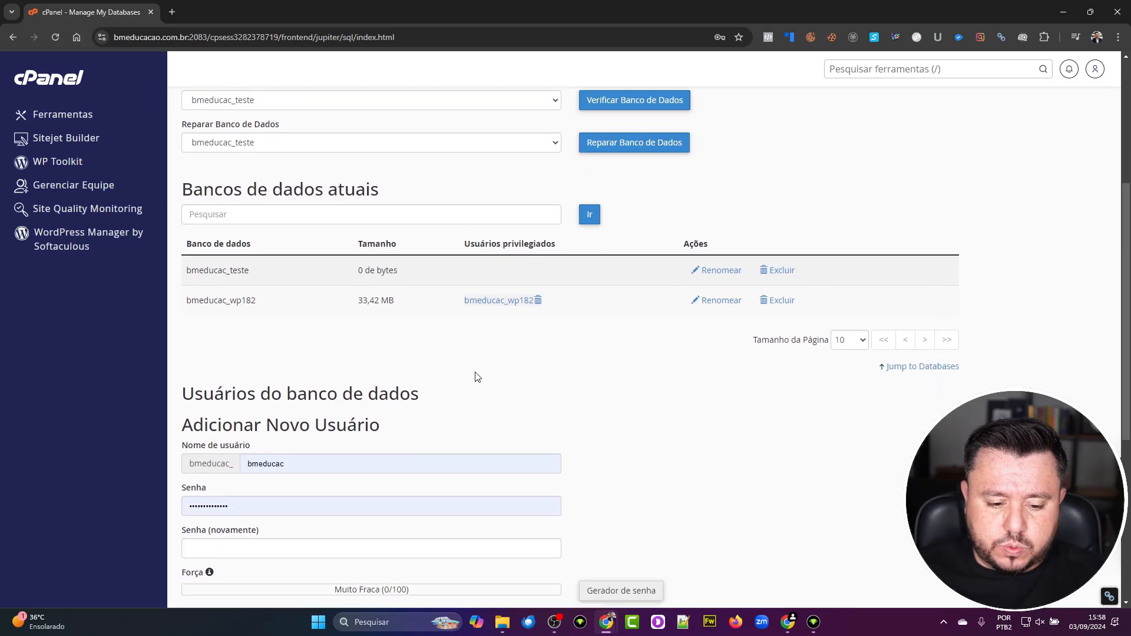
scroll(478, 377, "down", 1)
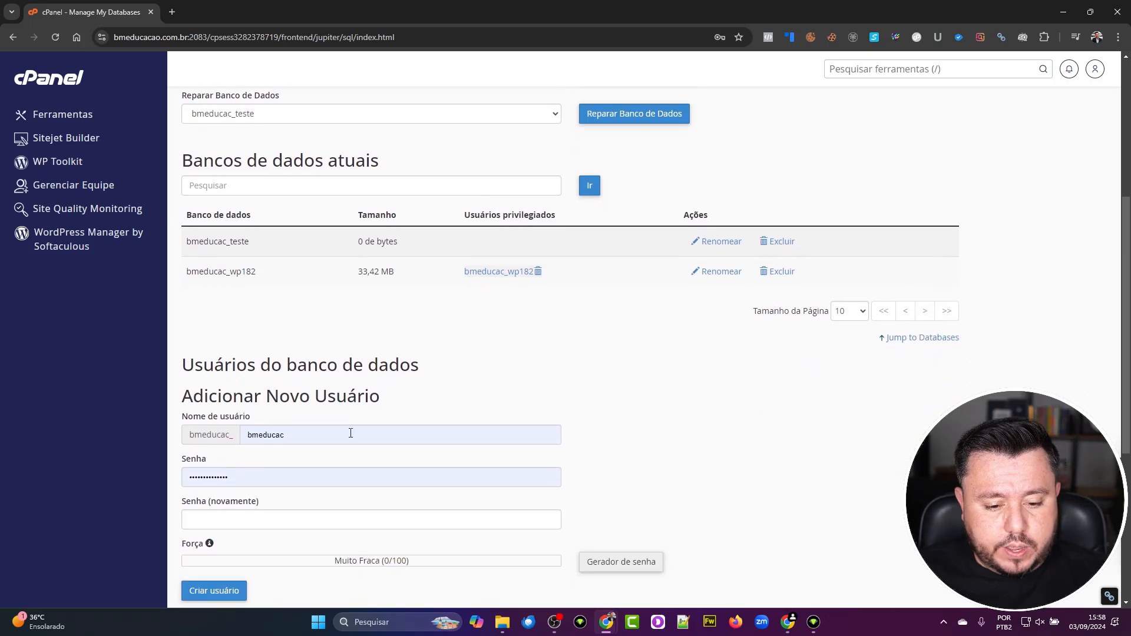
- Enter usuarioteste as the new username and delete the autofilled password
double_click(350, 433)
type("test")
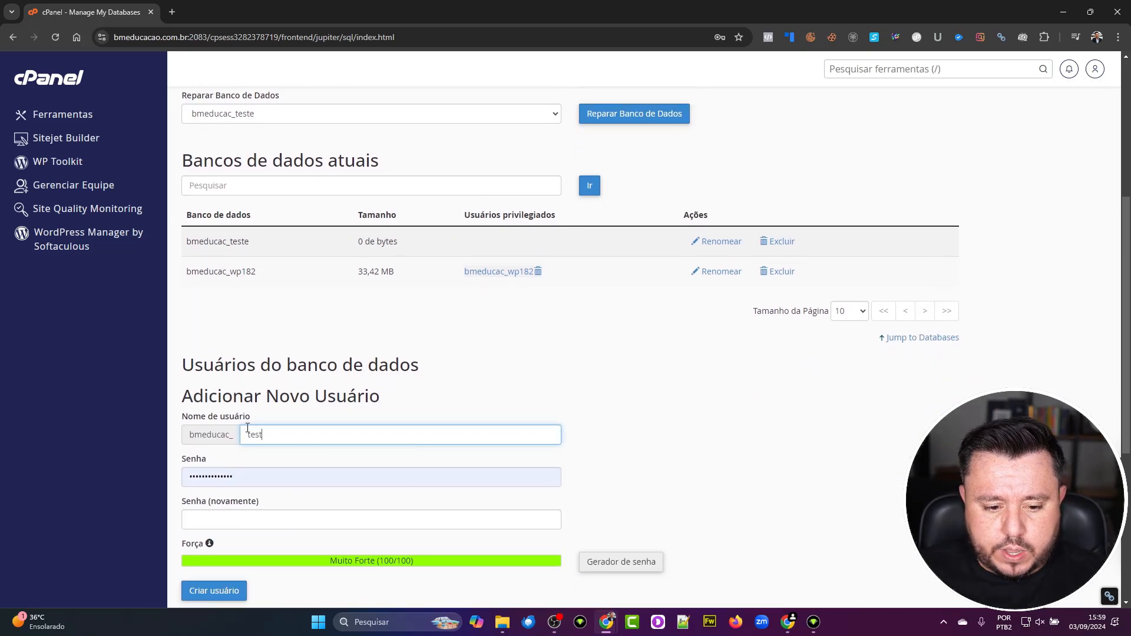
type("e")
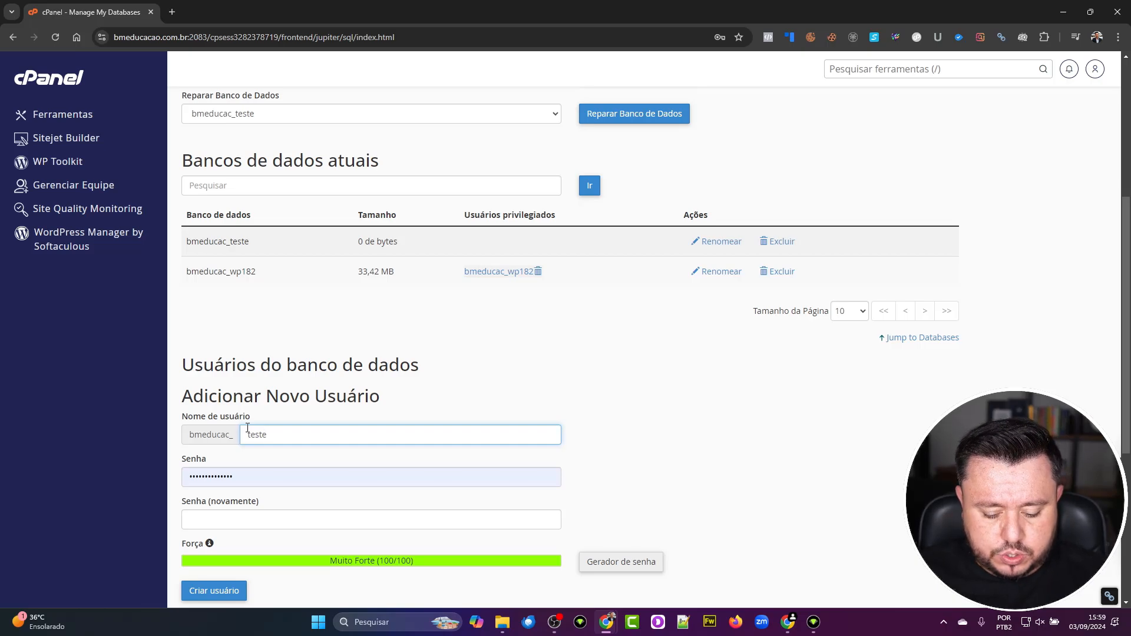
double_click(248, 428)
type("usuario")
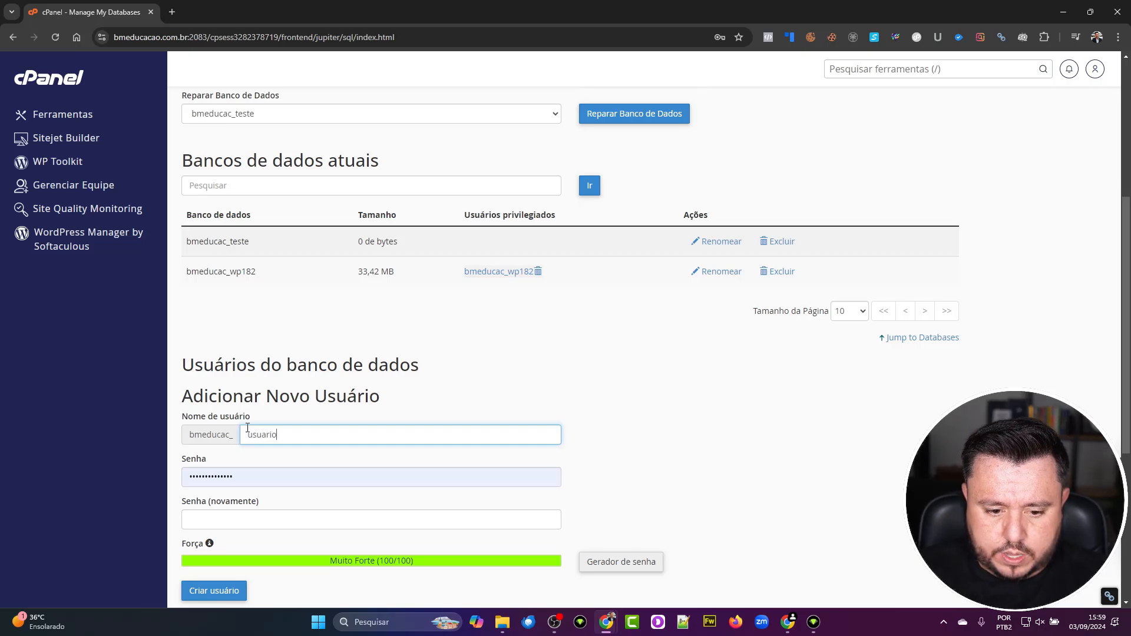
type("teste")
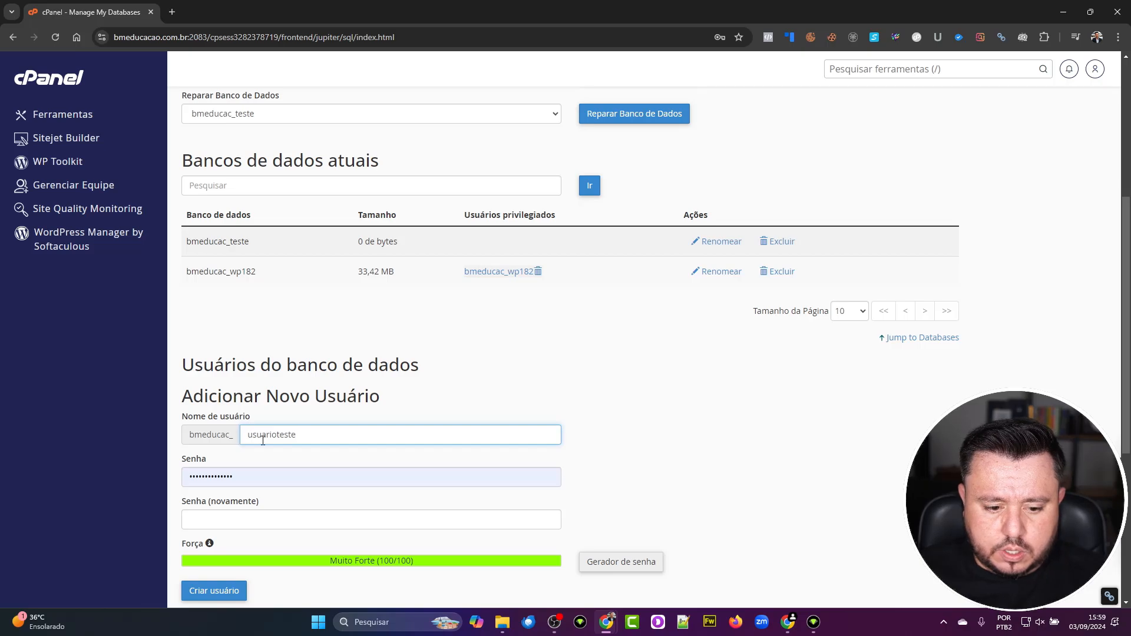
left_click_drag(279, 499, 184, 499)
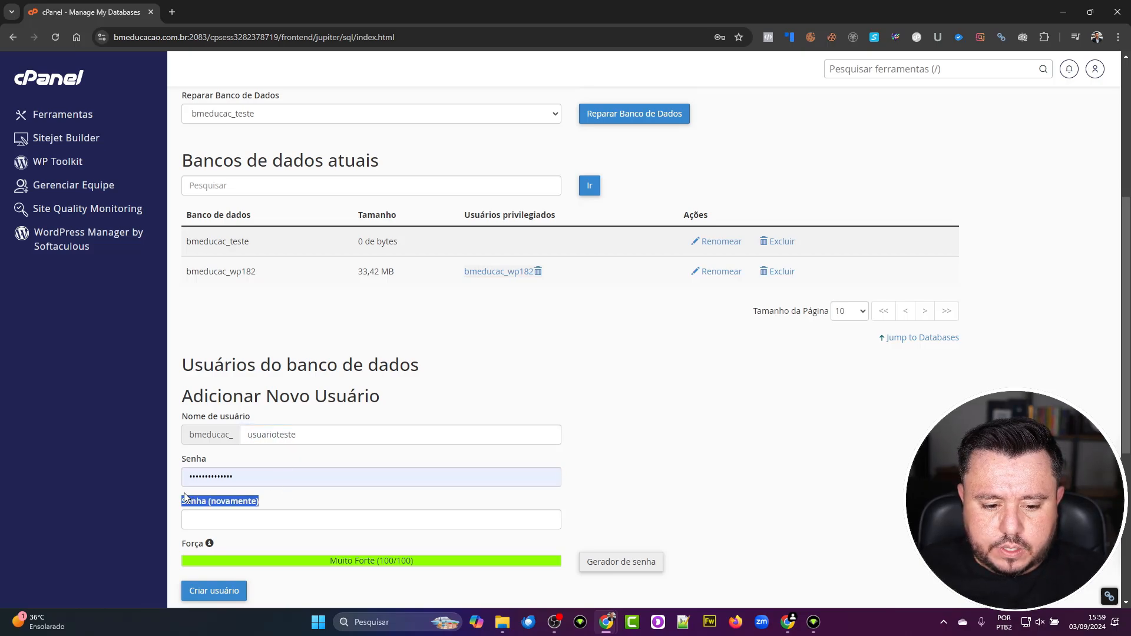
double_click(275, 482)
key("BackSpace")
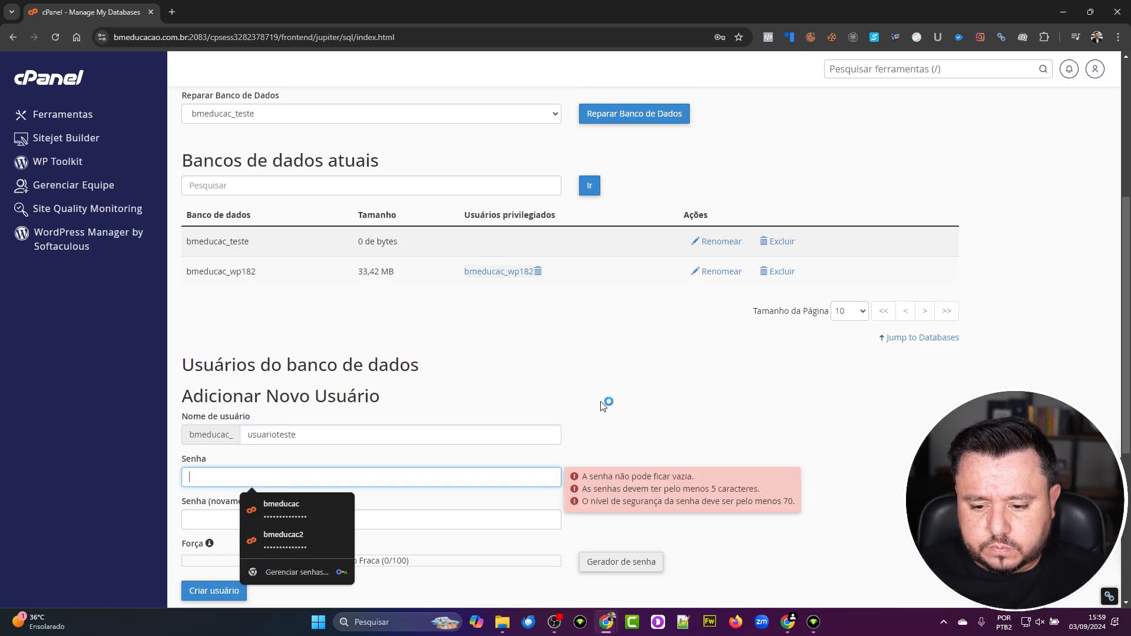
- Apply a generated very strong password and create user bmeducac_usuarioteste, declining Chrome's save prompt
left_click(601, 441)
scroll(600, 455, "down", 2)
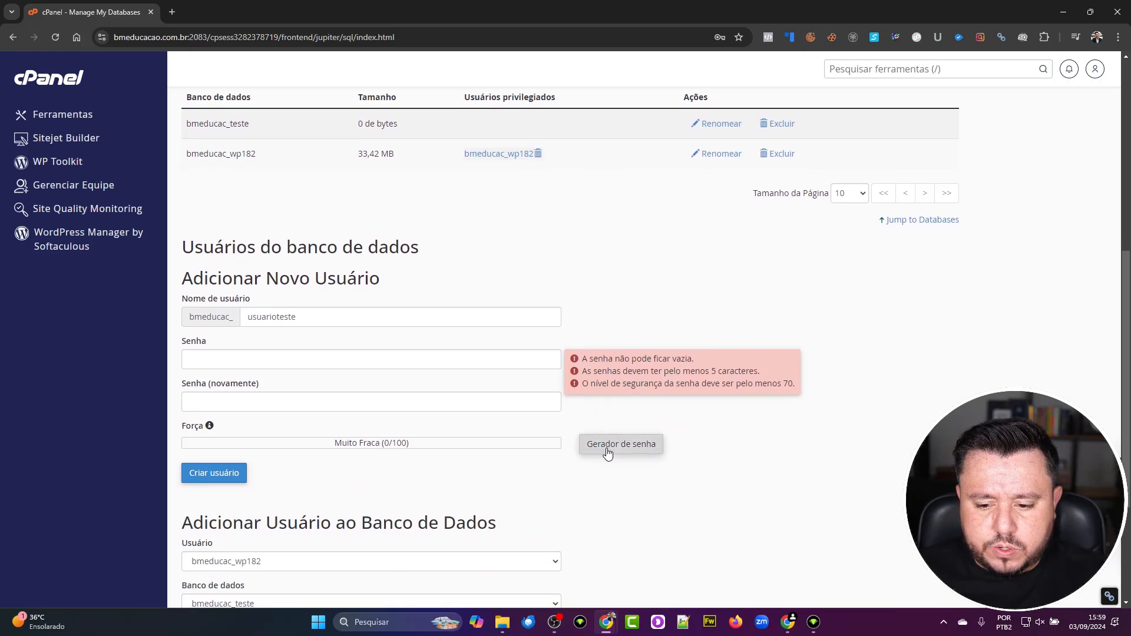
left_click(608, 451)
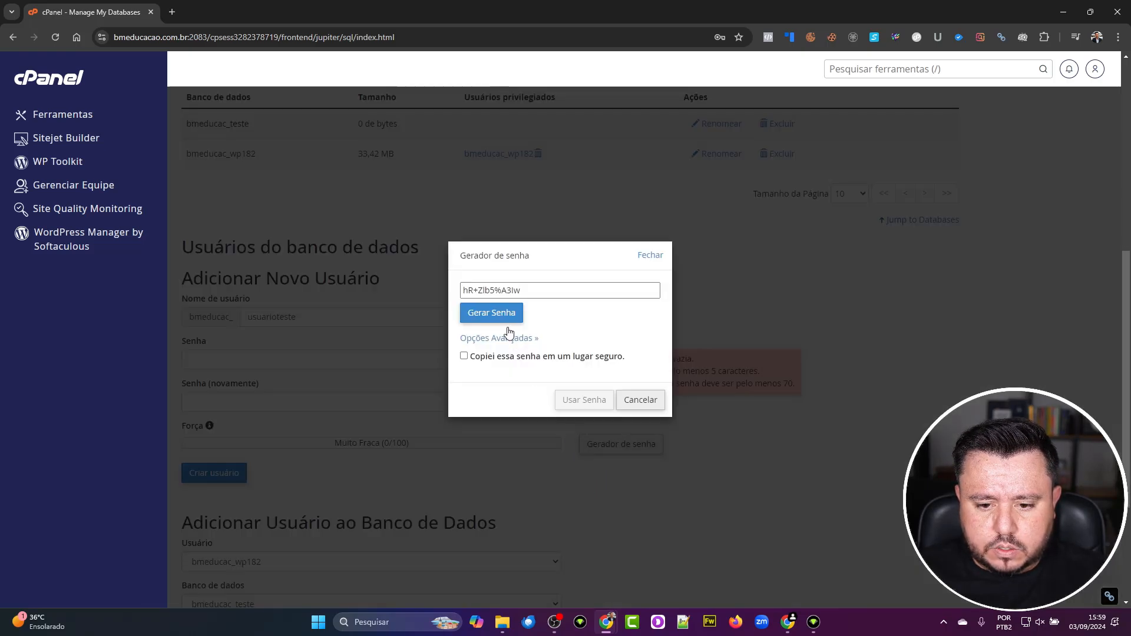
left_click(495, 291)
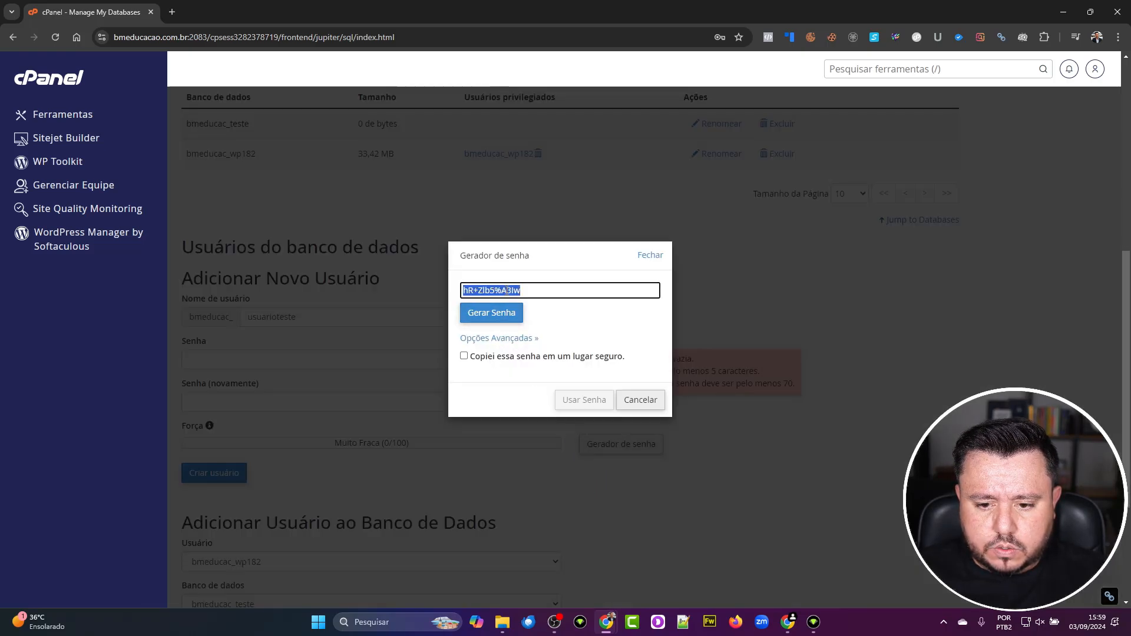
left_click(482, 356)
left_click(598, 409)
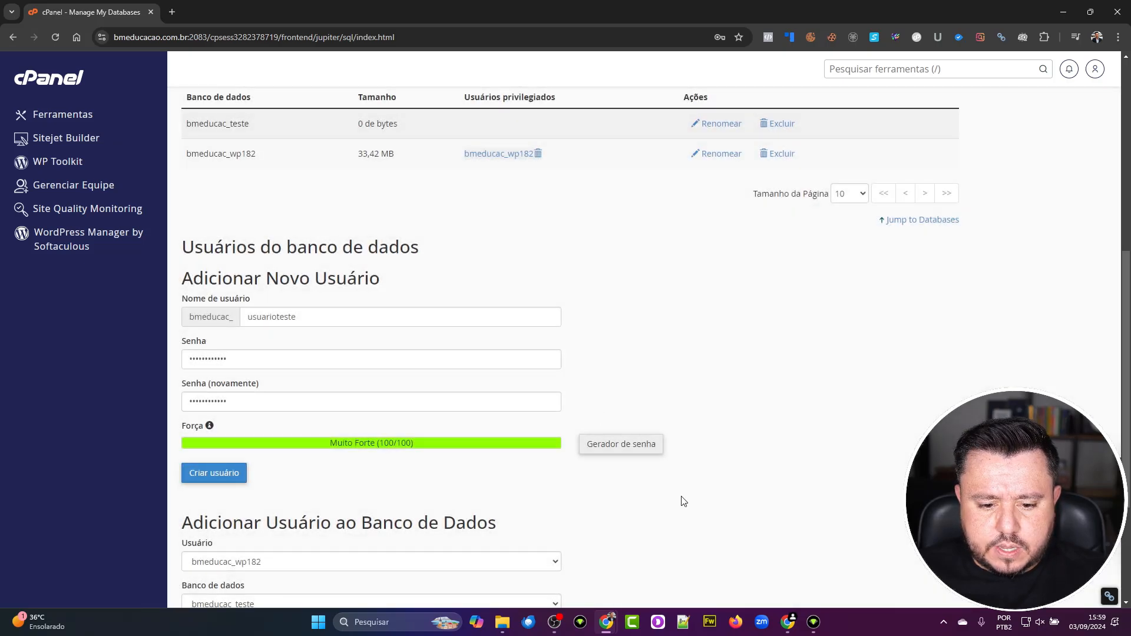
left_click(234, 475)
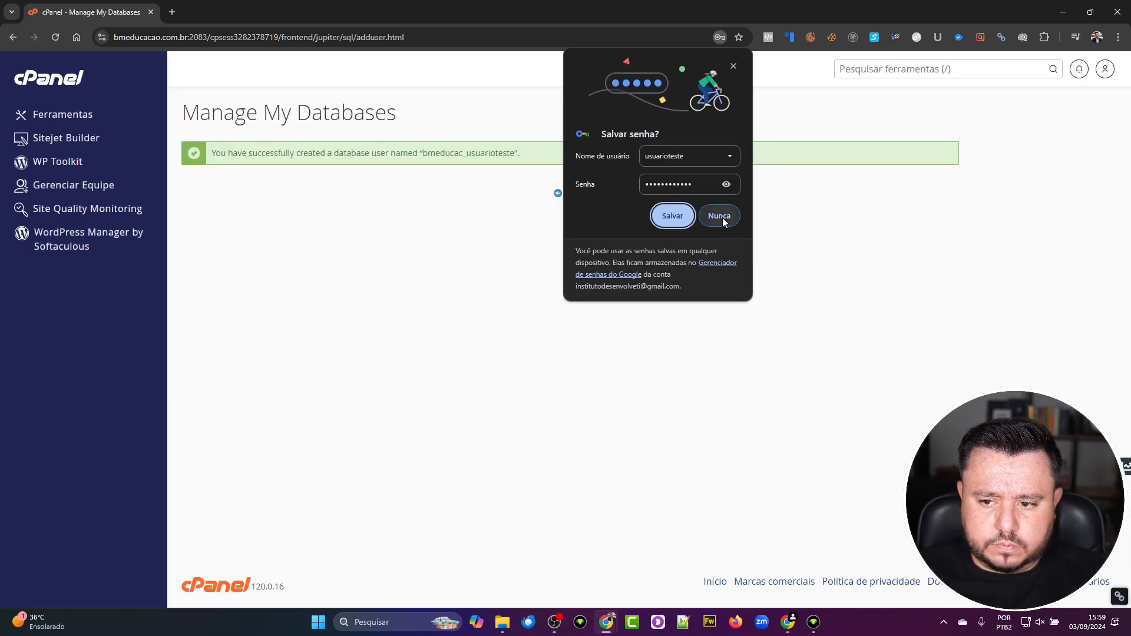
left_click(709, 223)
- Add user bmeducac_usuarioteste to database bmeducac_teste under Adicionar Usuário ao Banco de Dados
left_click(570, 195)
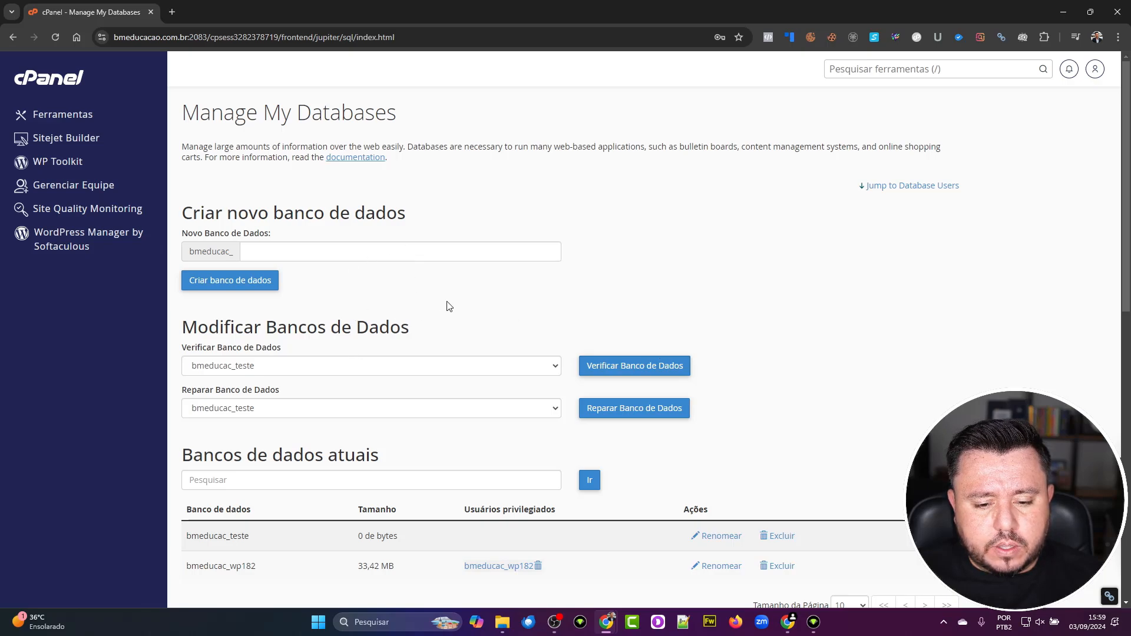
scroll(363, 429, "down", 6)
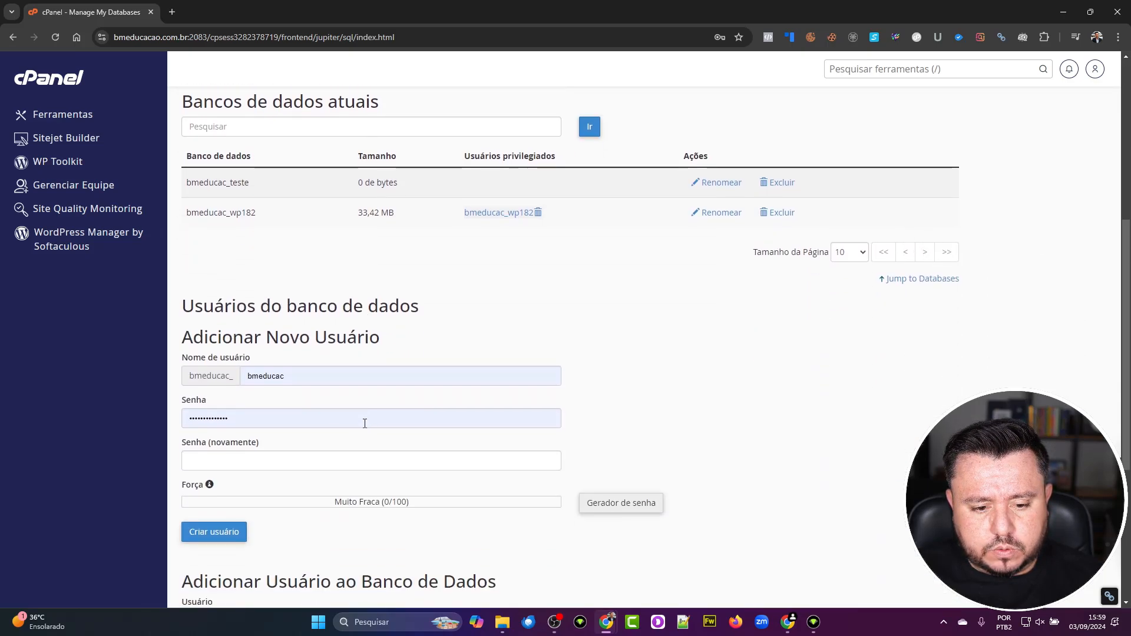
scroll(364, 426, "down", 3)
scroll(364, 424, "down", 2)
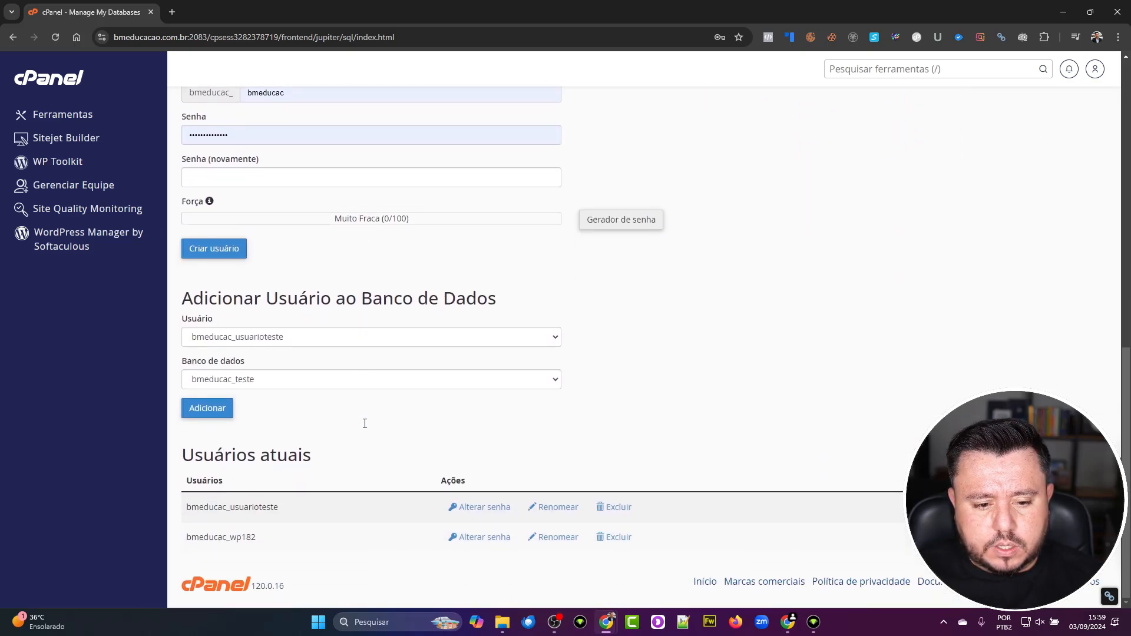
left_click(260, 338)
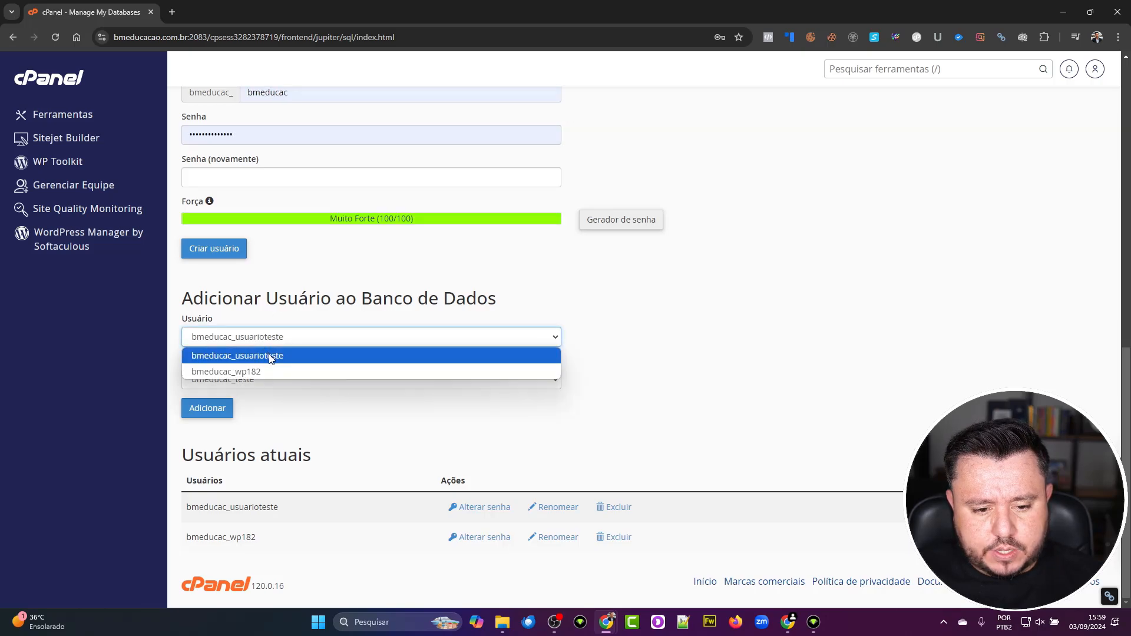
left_click(271, 356)
left_click(268, 380)
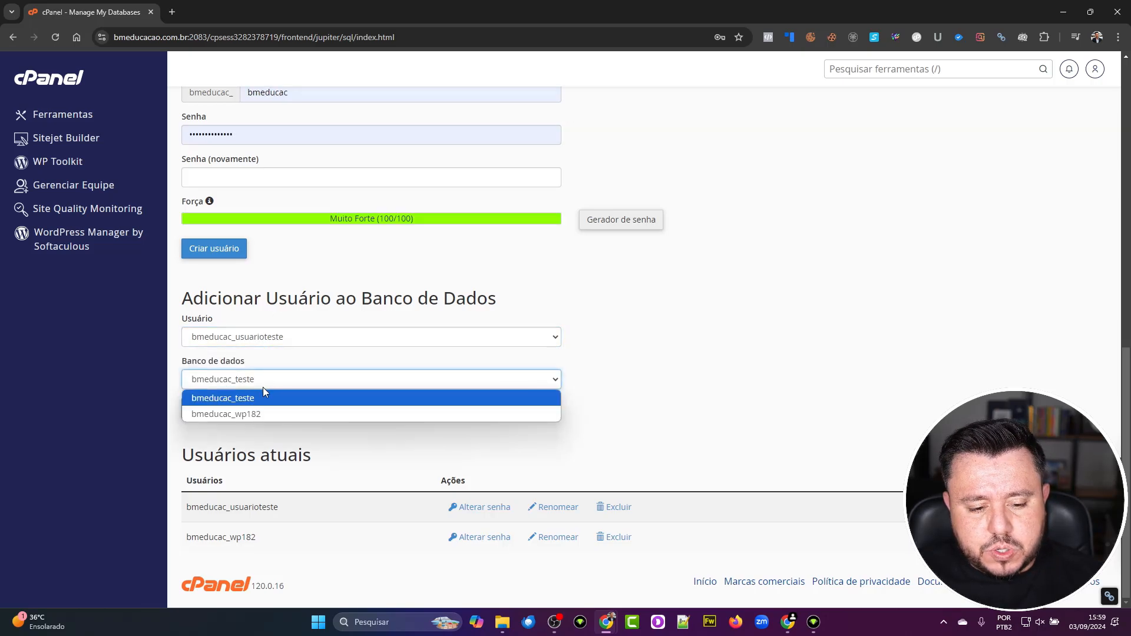
left_click(257, 404)
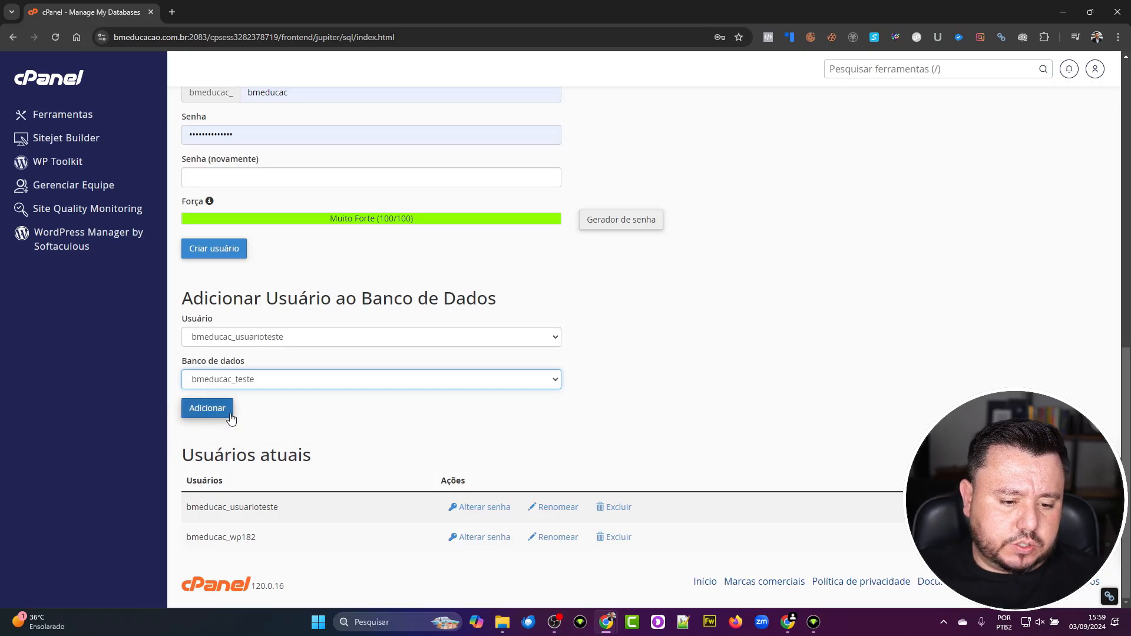
left_click(230, 414)
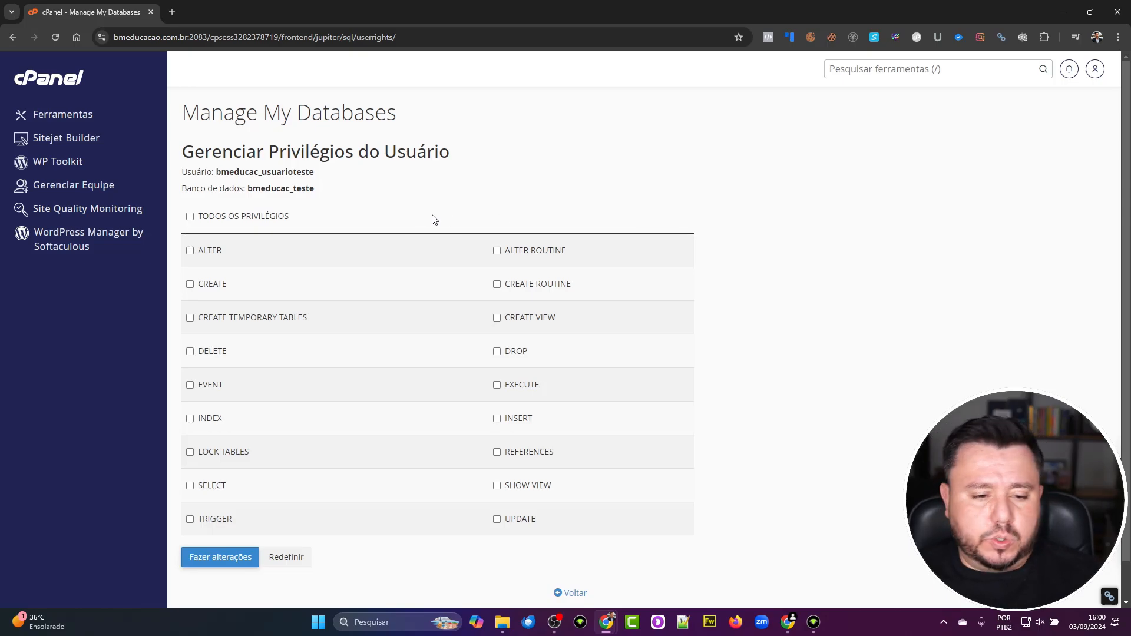
- Grant TODOS OS PRIVILÉGIOS to bmeducac_usuarioteste on bmeducac_teste, save, and go back
left_click(233, 217)
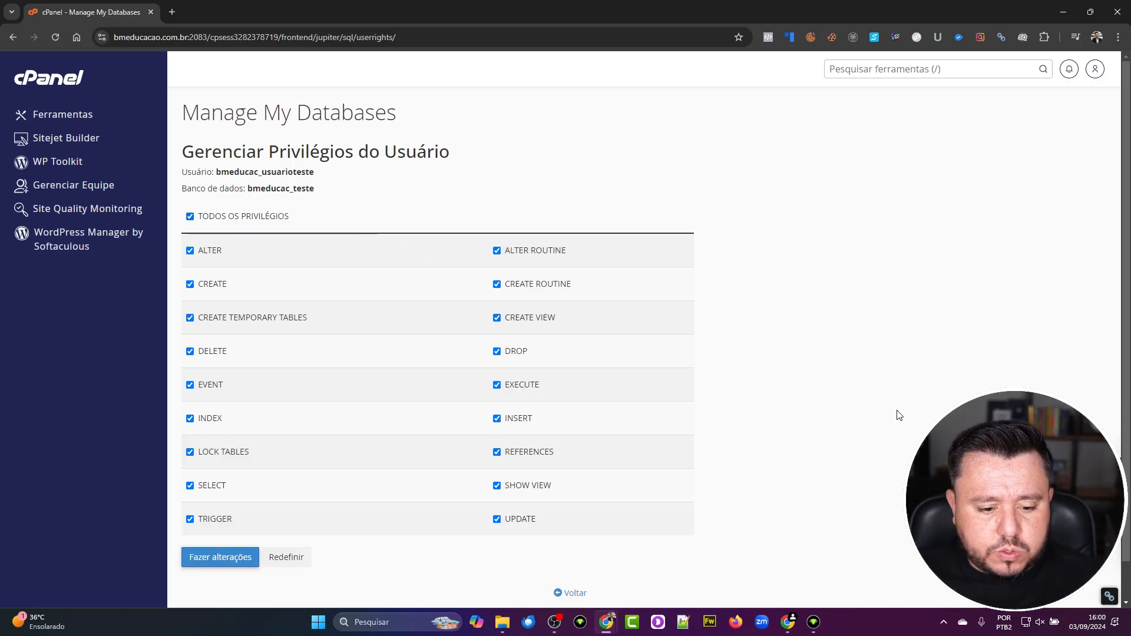
left_click(249, 563)
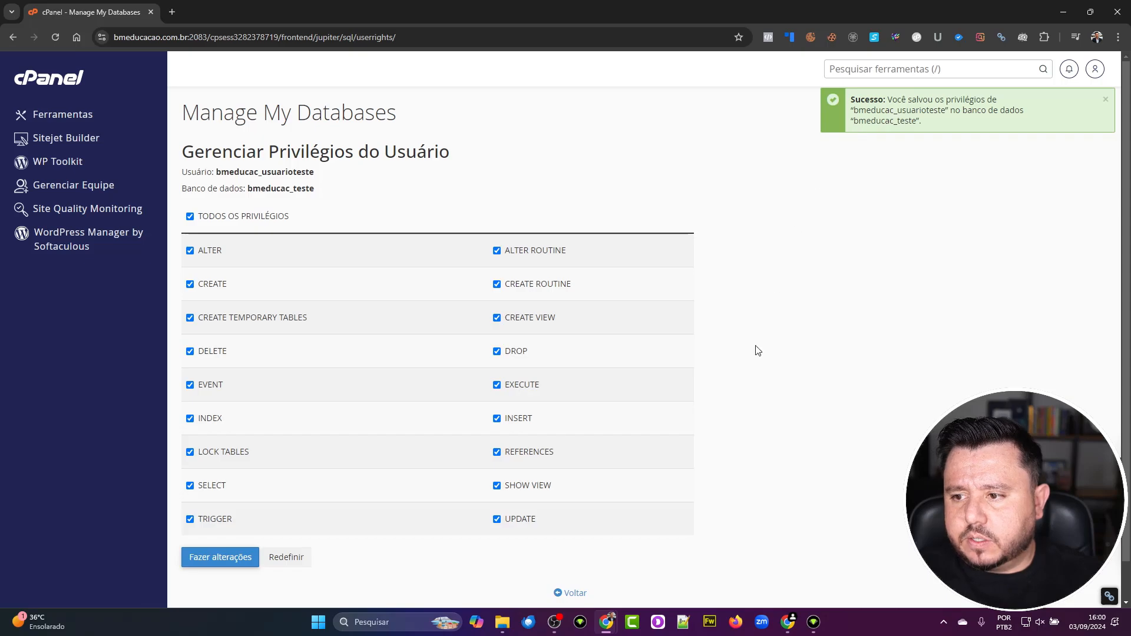
left_click(574, 594)
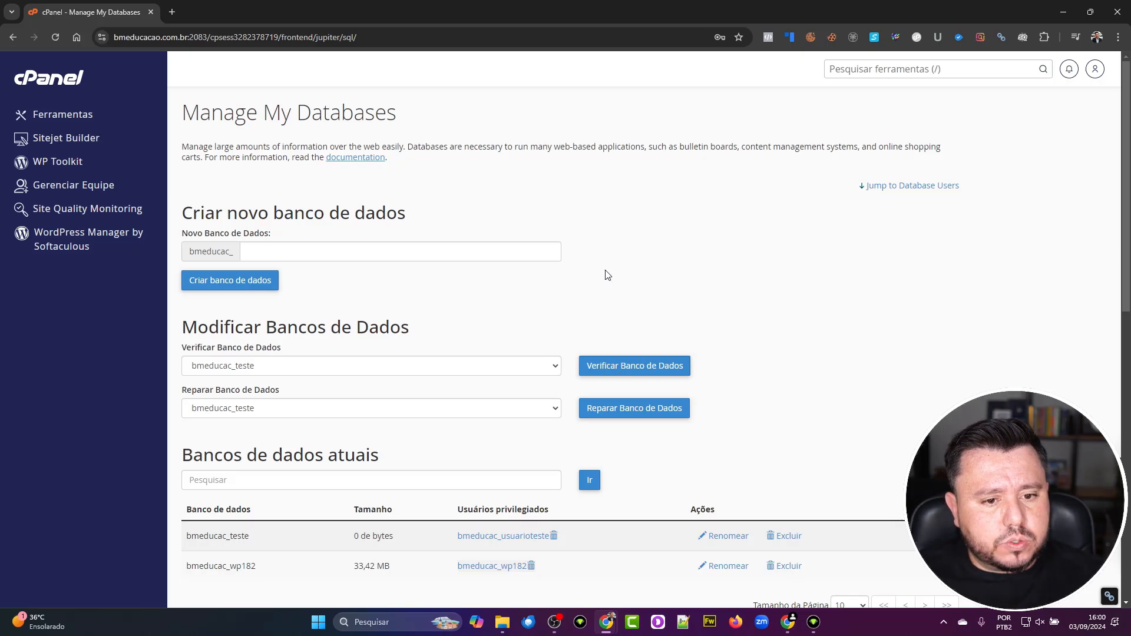
- Open renaming for the bmeducac_teste database and cancel, leaving its name unchanged
scroll(556, 440, "down", 3)
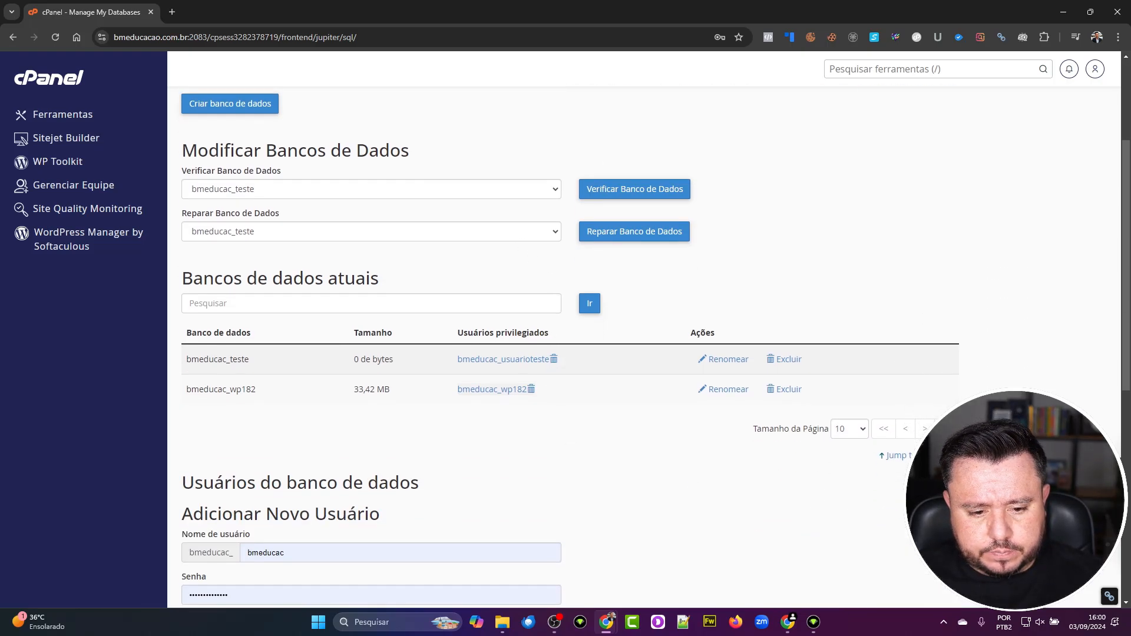
scroll(543, 534, "down", 3)
scroll(345, 530, "up", 4)
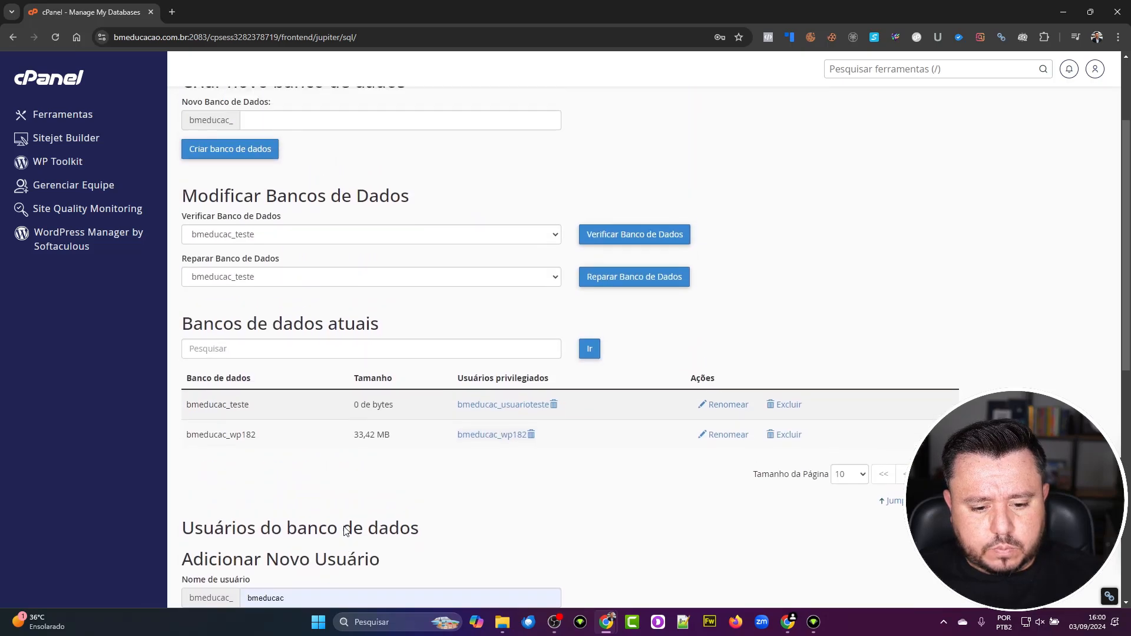
scroll(346, 530, "down", 9)
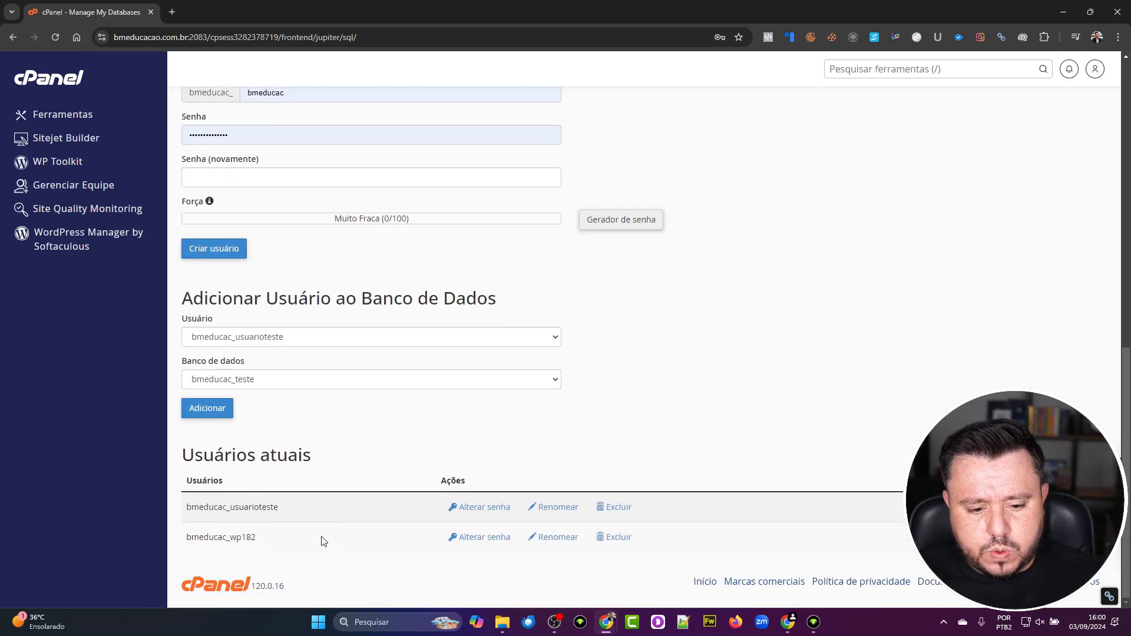
scroll(351, 508, "up", 4)
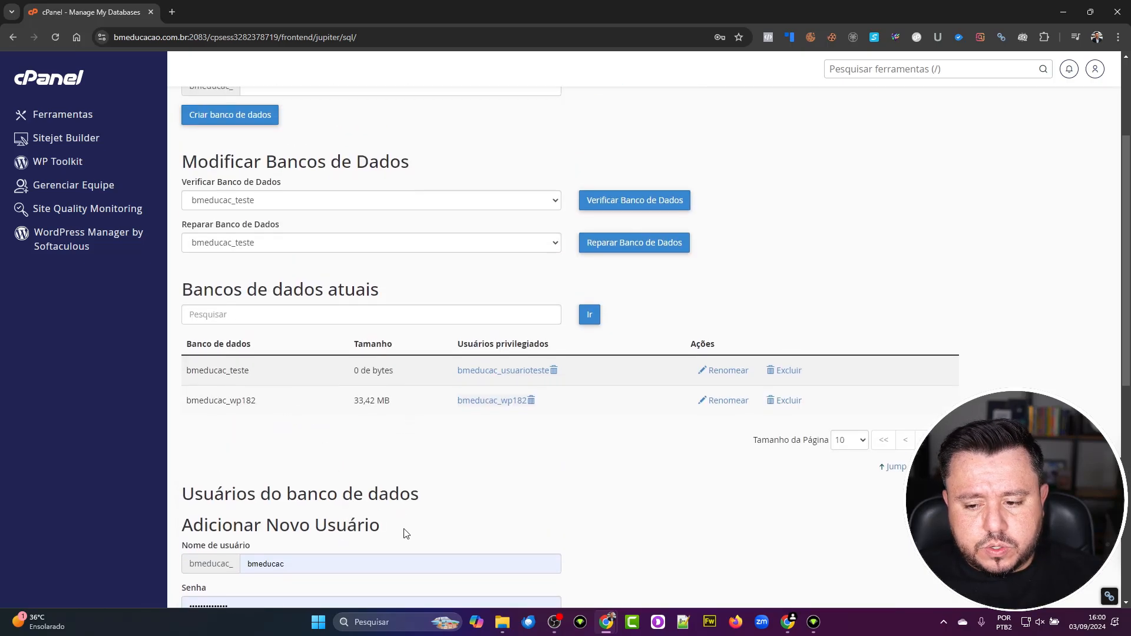
left_click(730, 371)
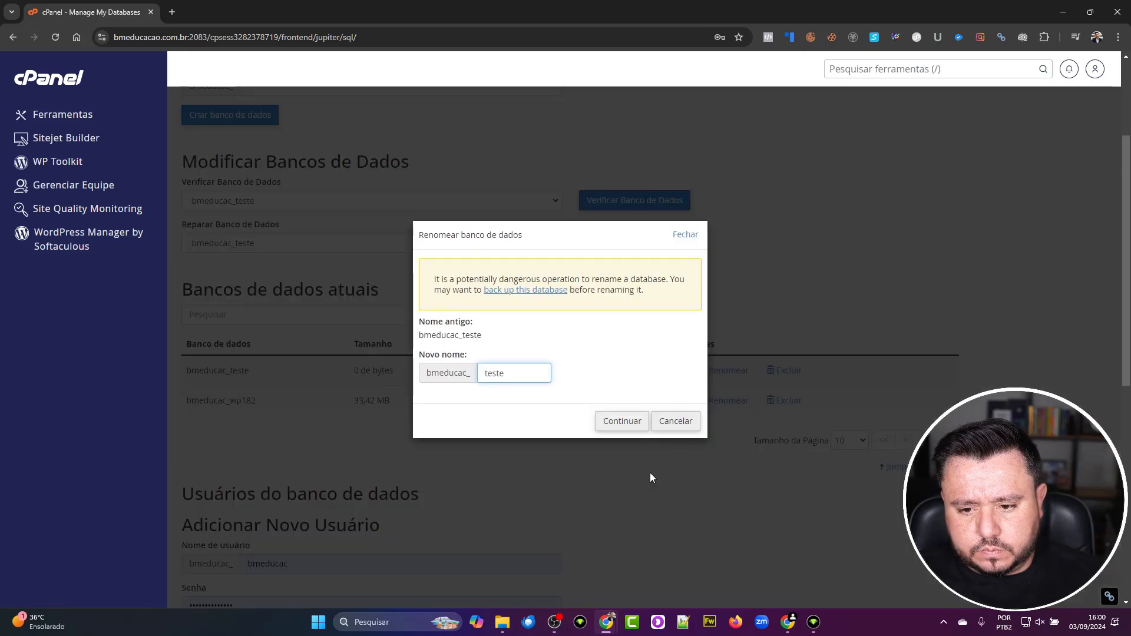
left_click(677, 425)
- Cancel renaming user bmeducac_usuarioteste and confirm it as bmeducac_teste's privileged user
scroll(608, 593, "down", 8)
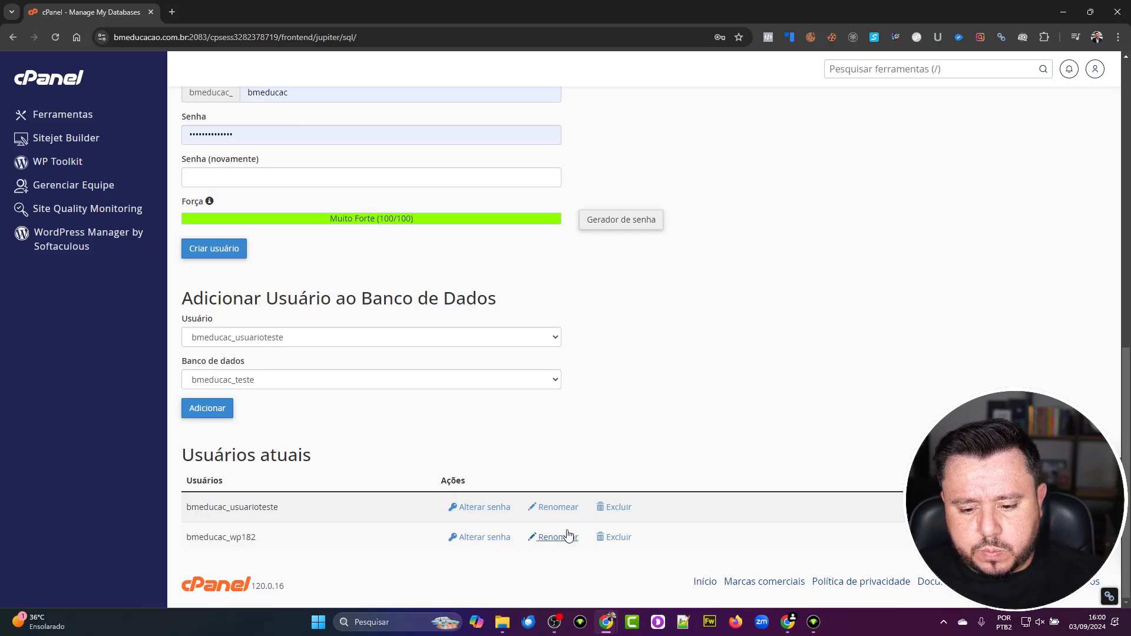
left_click(561, 510)
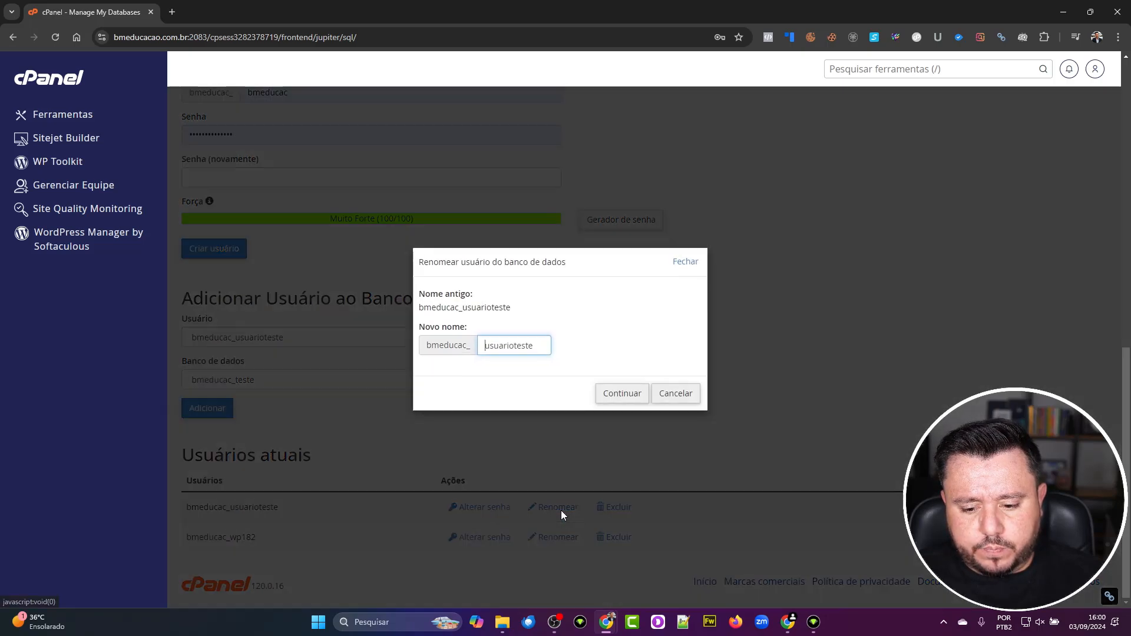
left_click(684, 391)
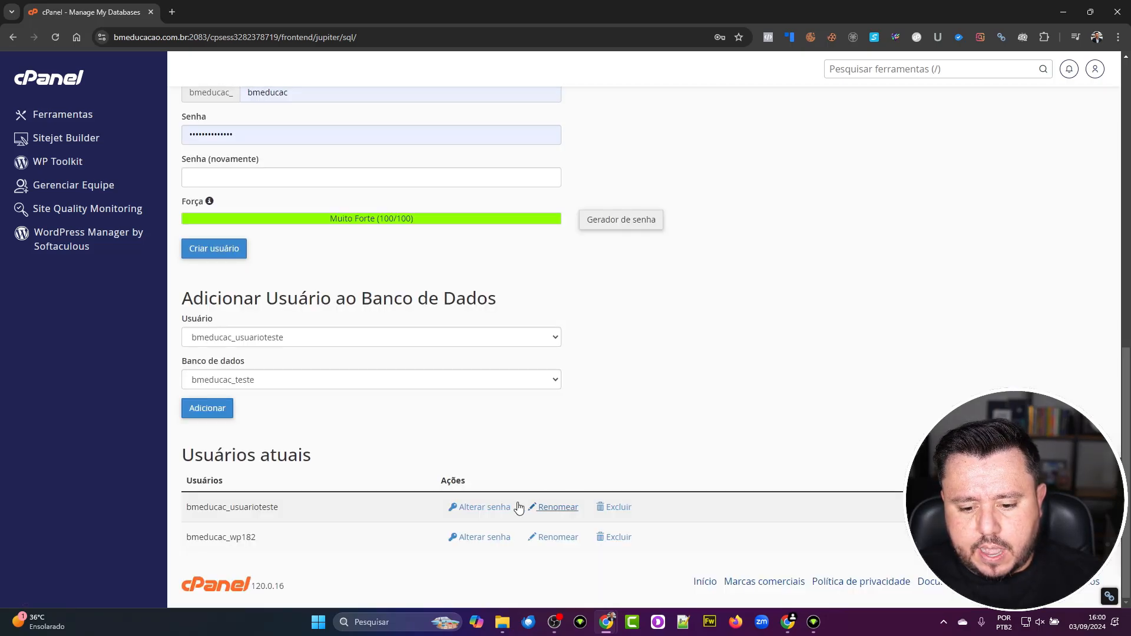
scroll(546, 512, "up", 15)
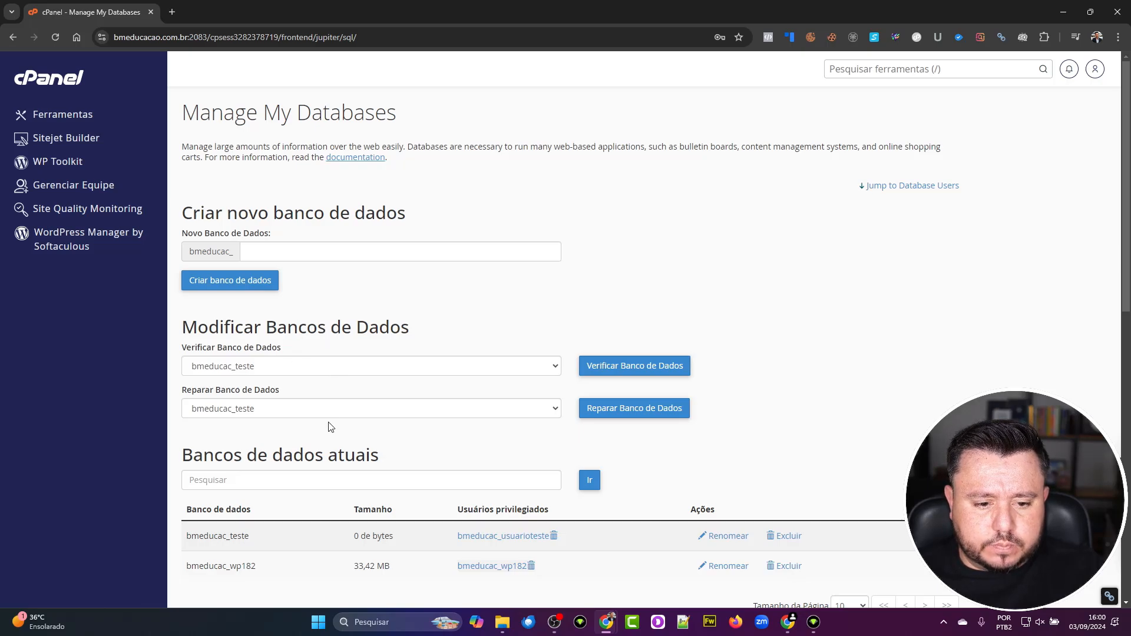
- Check the bmeducac_teste database, then select it under Reparar Banco de Dados and repair it
left_click(598, 379)
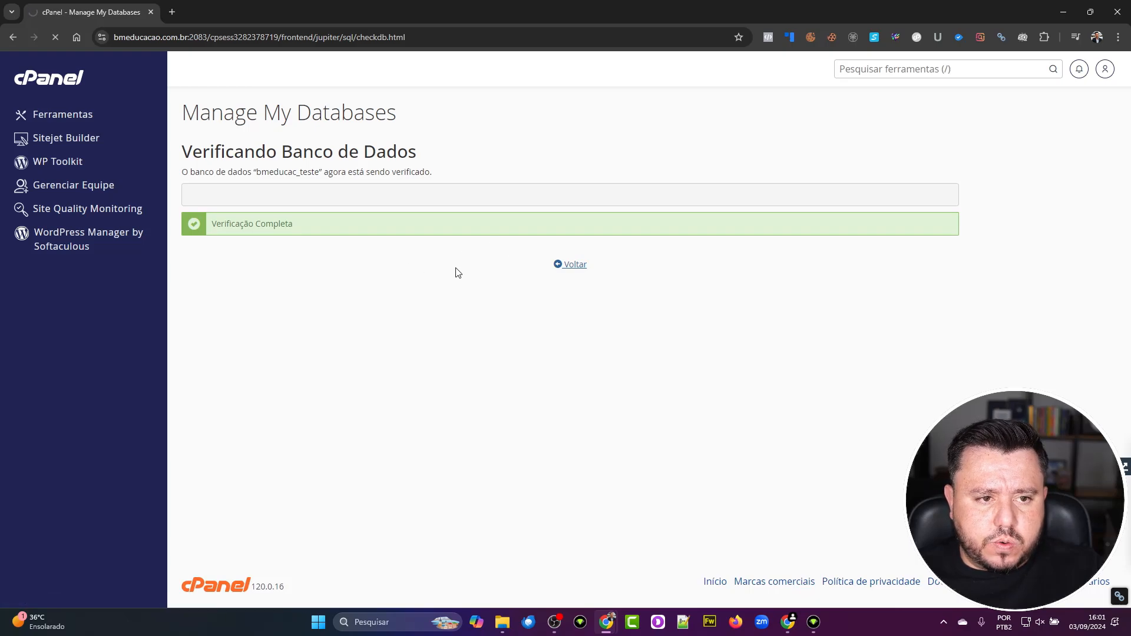
left_click(433, 414)
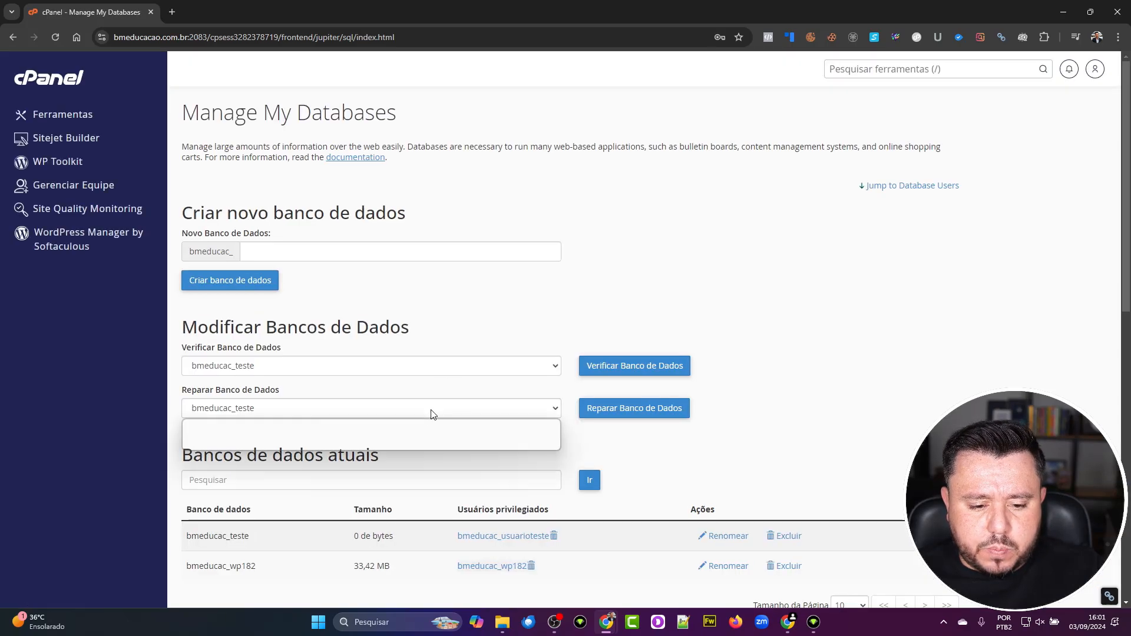
left_click(433, 414)
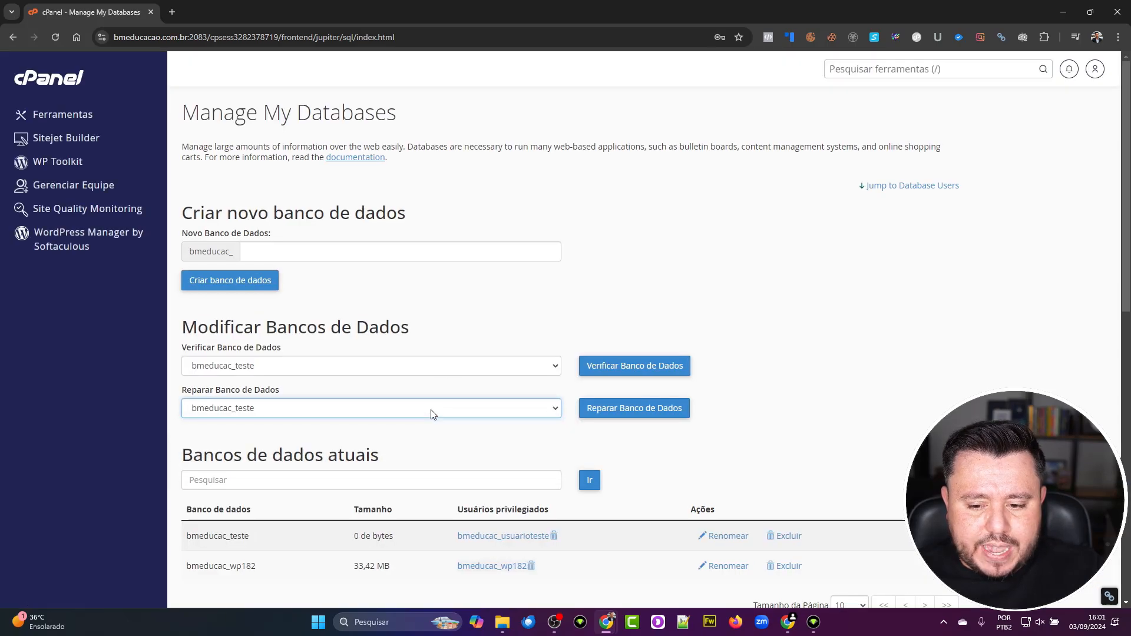
left_click(599, 418)
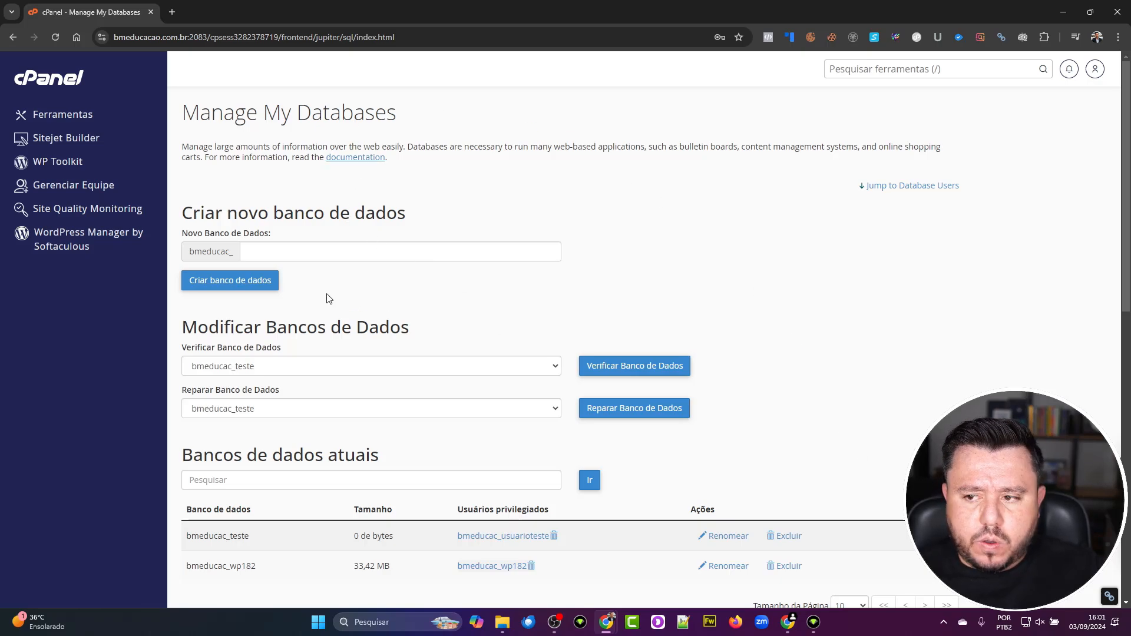
scroll(637, 431, "down", 8)
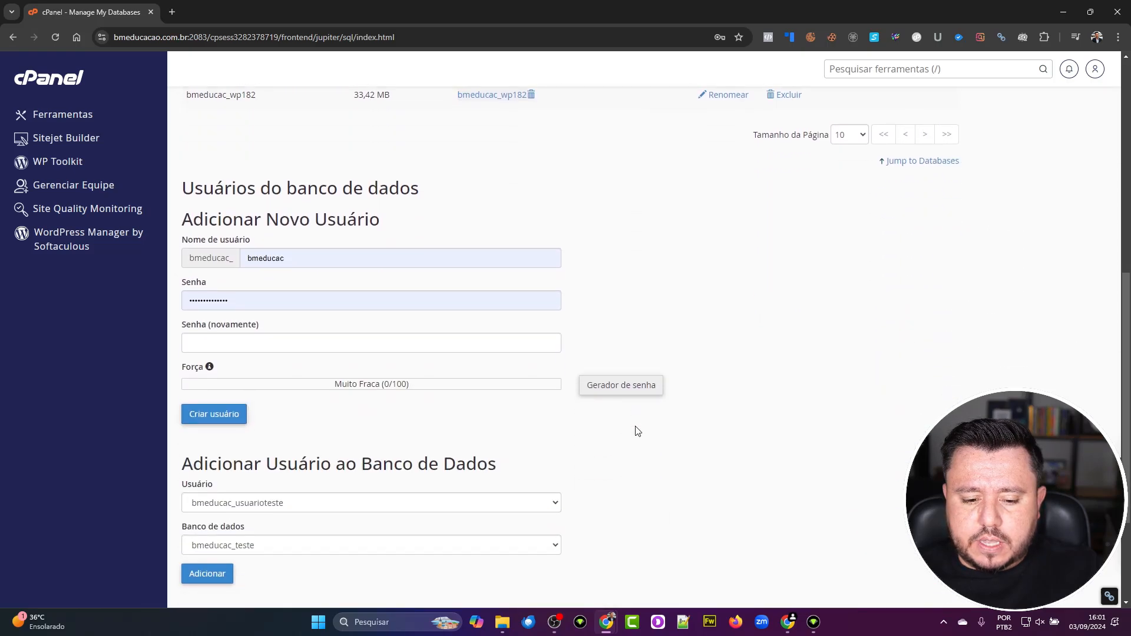
scroll(625, 419, "up", 5)
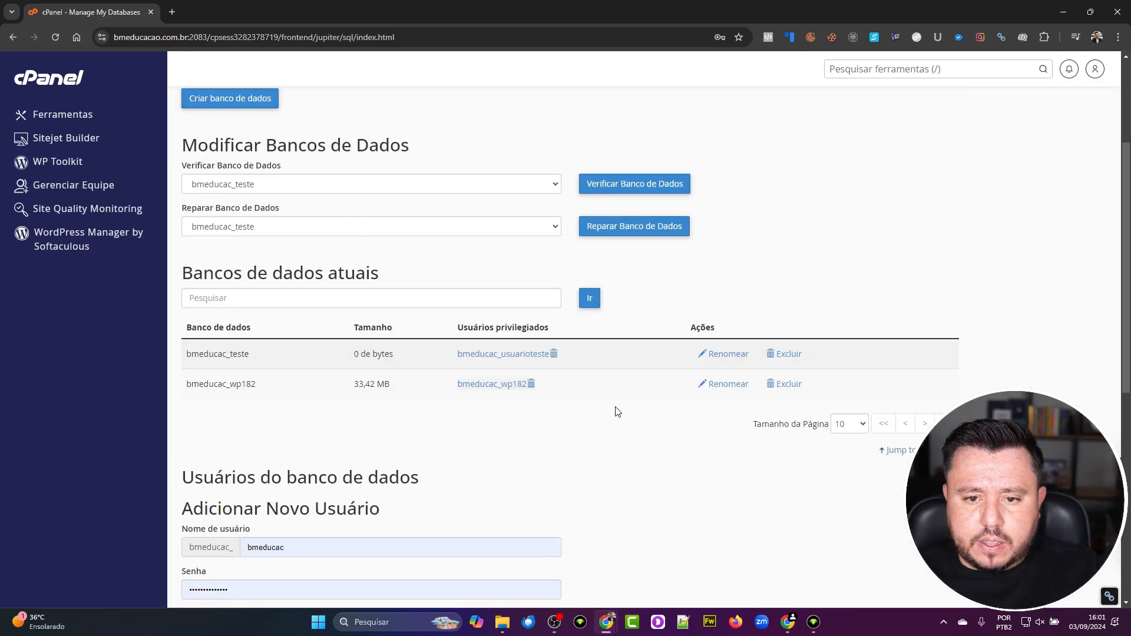
- Return to the cPanel home and launch phpMyAdmin from the Bancos de dados section
left_click(70, 86)
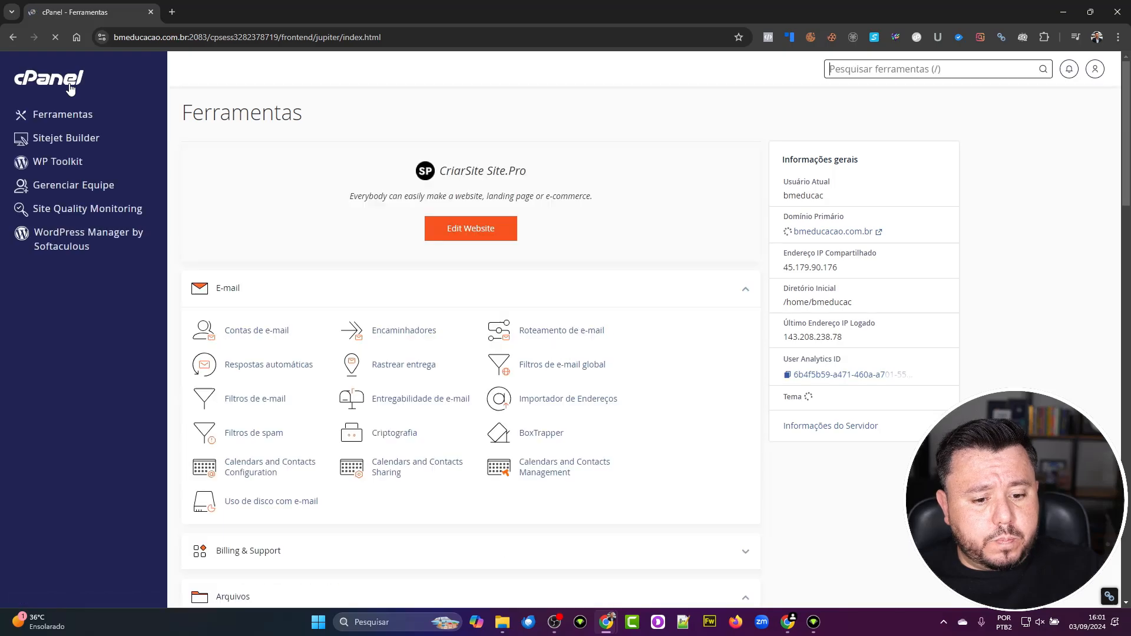
scroll(548, 354, "down", 6)
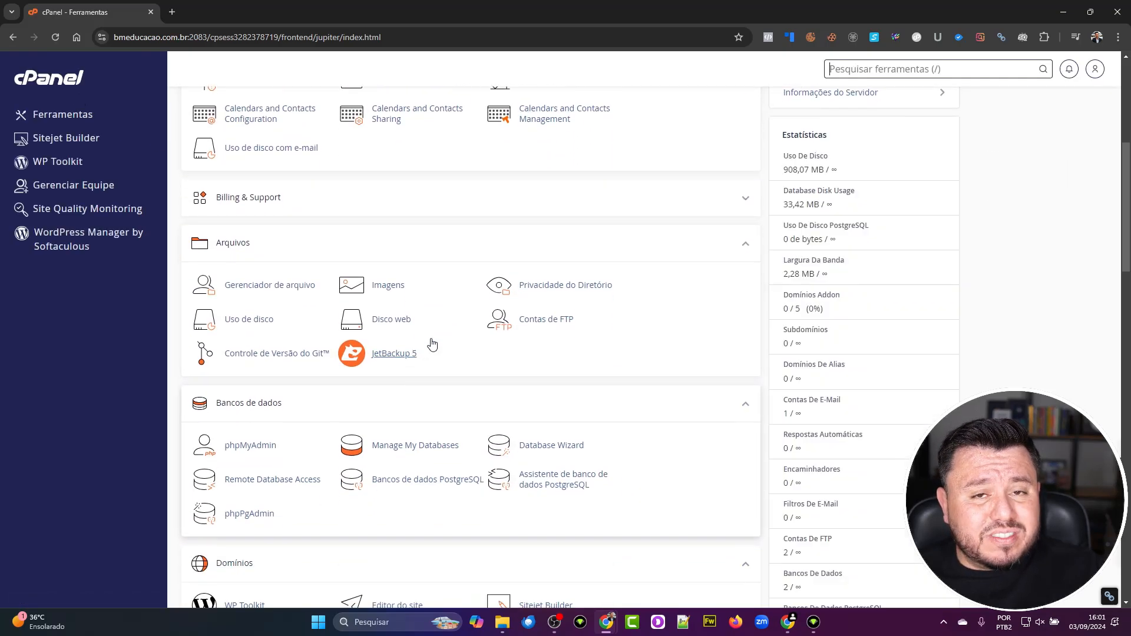
left_click(249, 446)
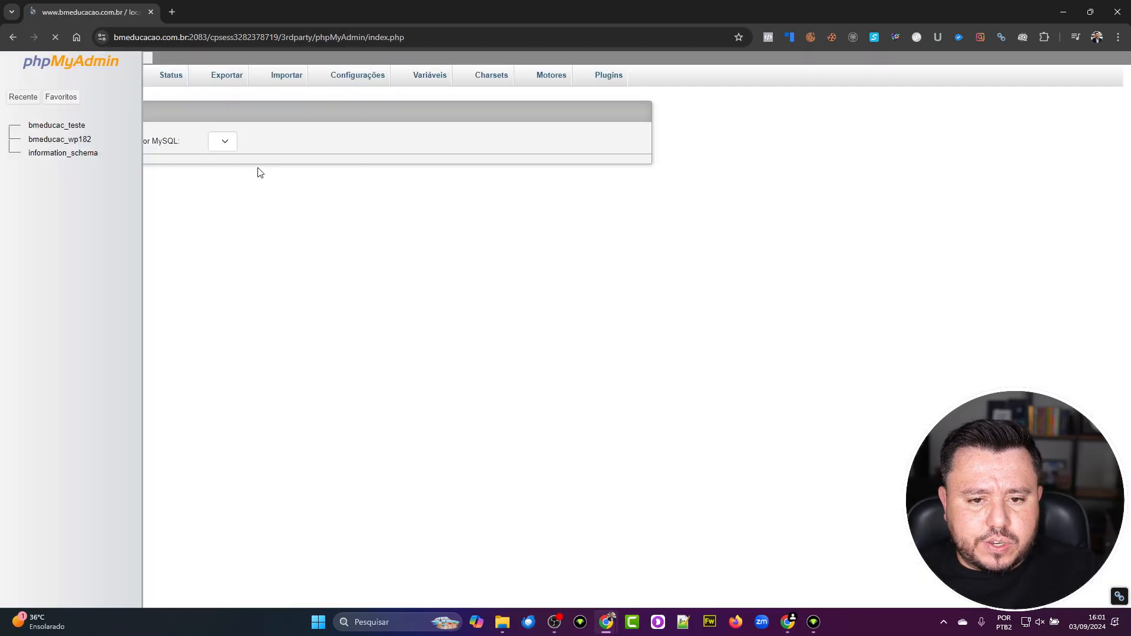
- View the empty bmeducac_teste database, then browse the 75 wpf6_ tables of bmeducac_wp182
left_click(49, 131)
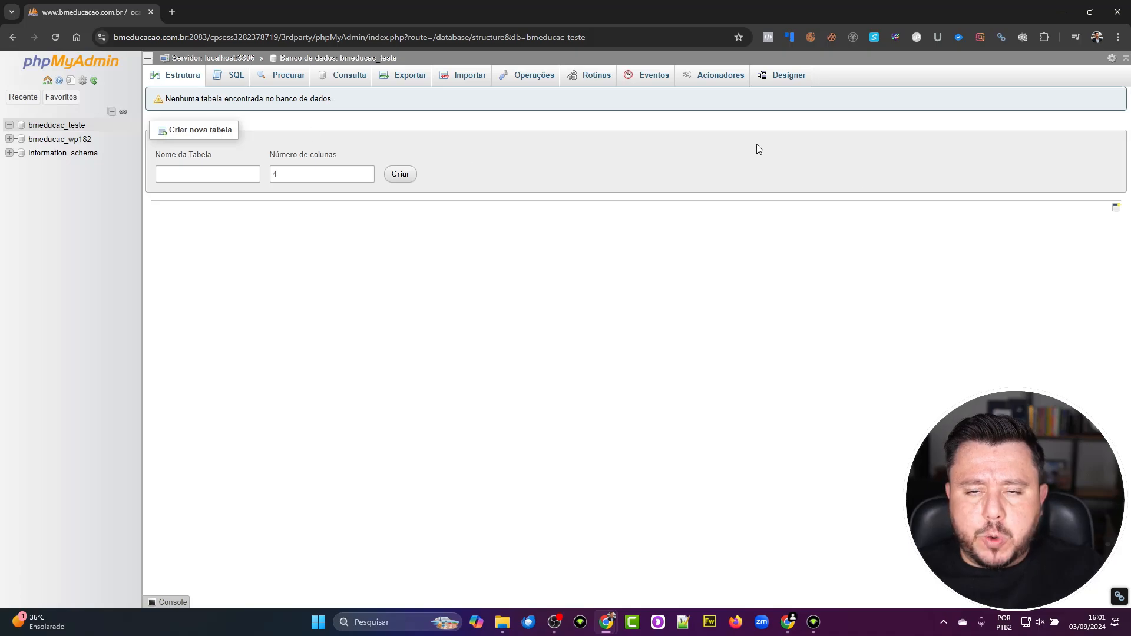
left_click(9, 125)
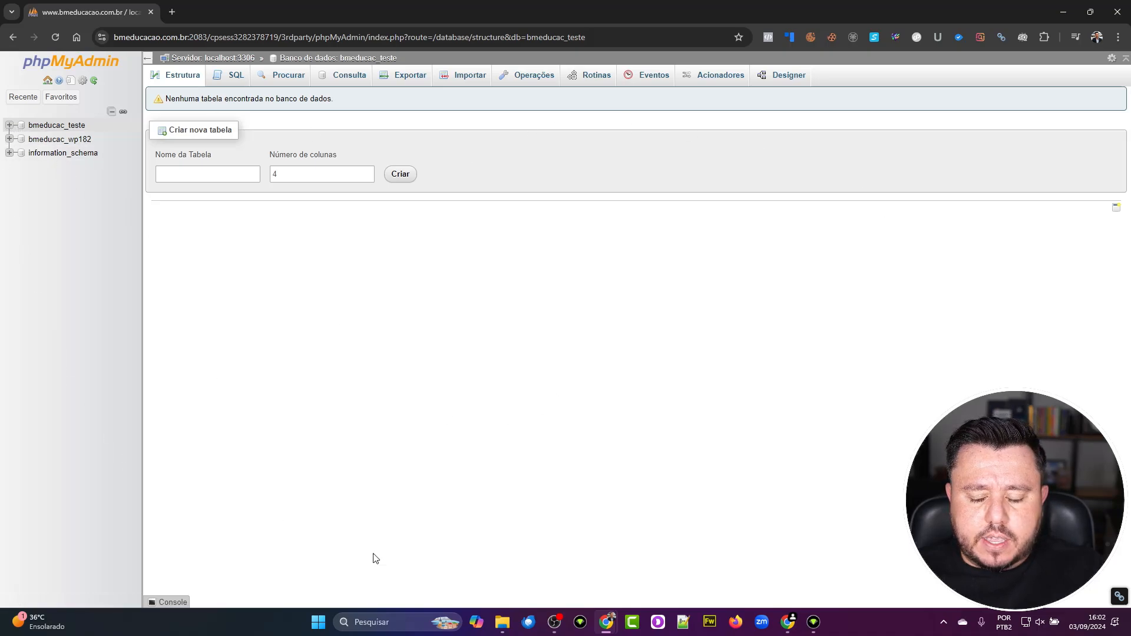
left_click(38, 138)
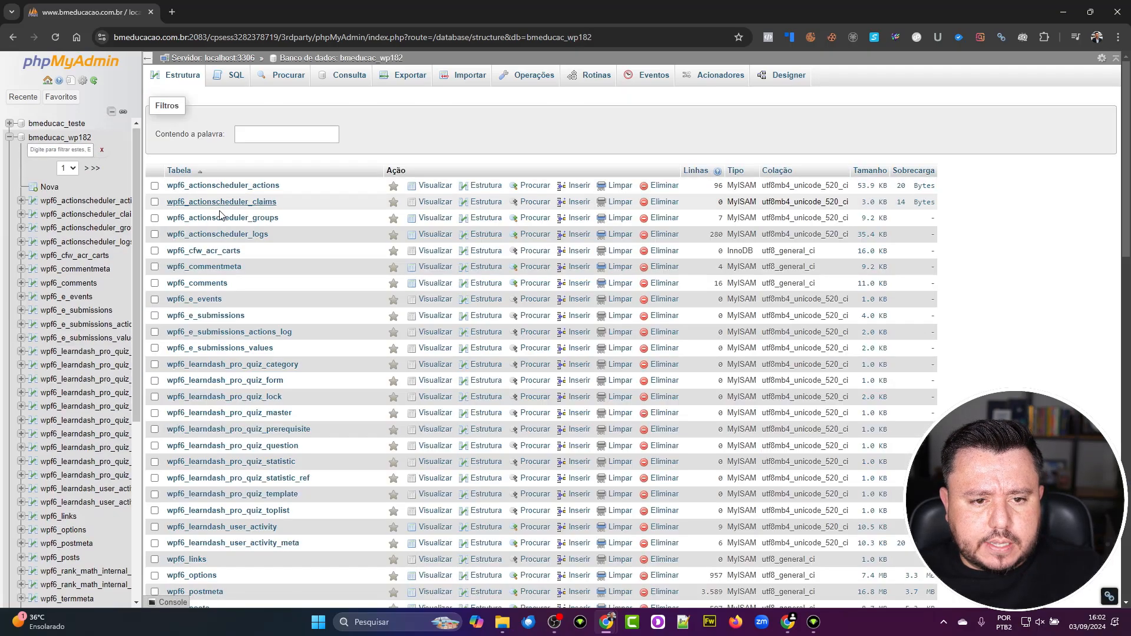
scroll(213, 450, "down", 5)
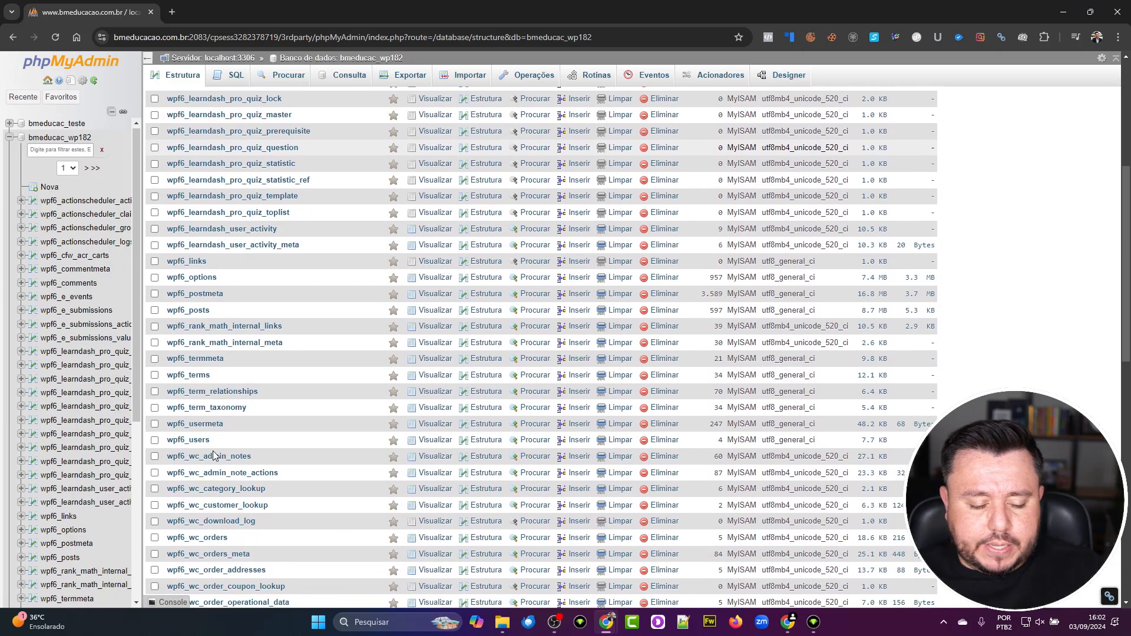
scroll(213, 450, "down", 9)
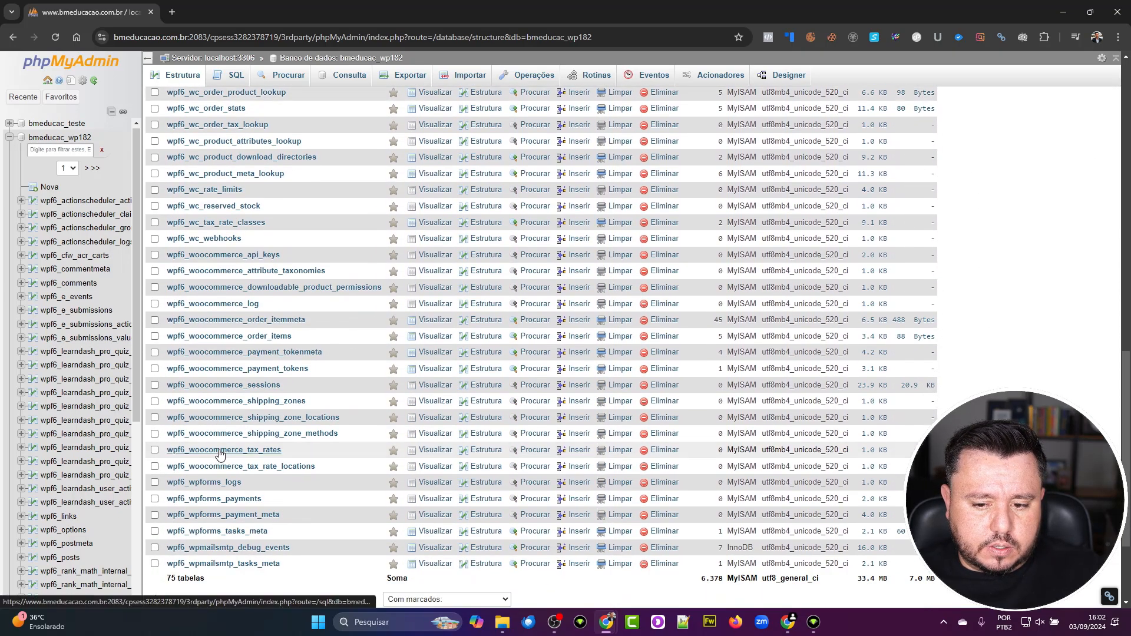
scroll(219, 453, "up", 15)
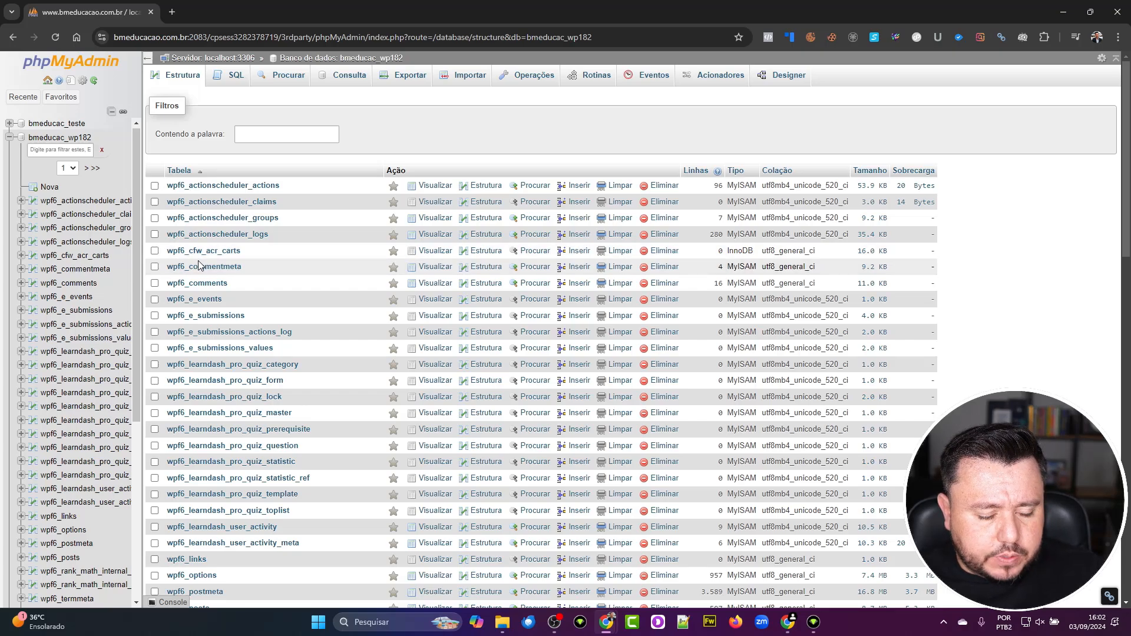
- Go to the phpMyAdmin home, then step back through the history to cPanel's Ferramentas page
left_click(48, 81)
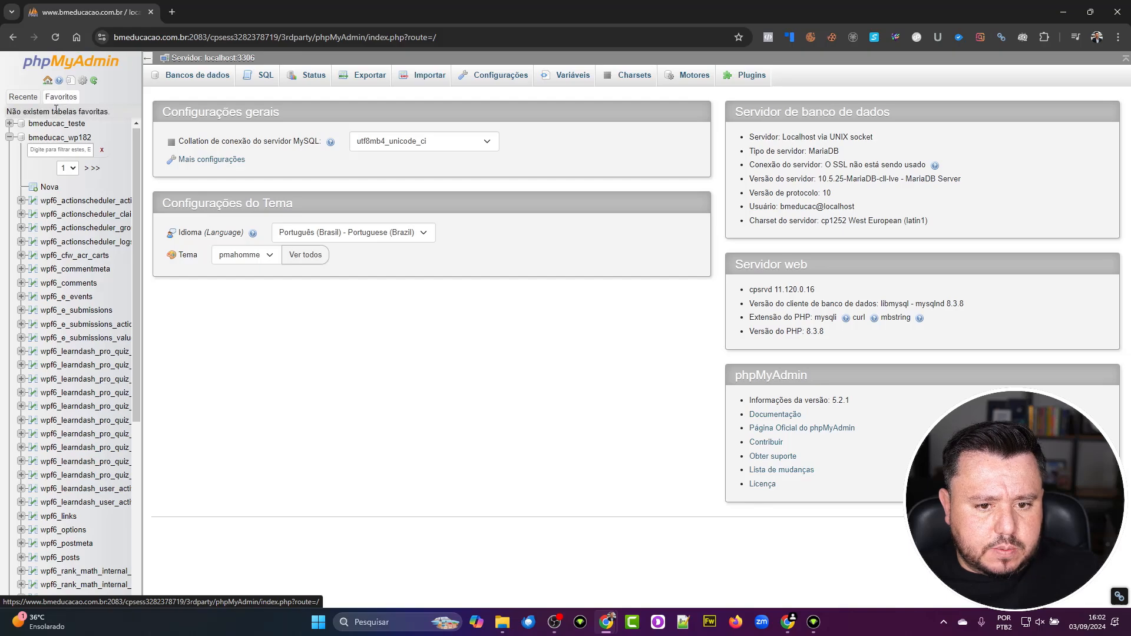
left_click(13, 37)
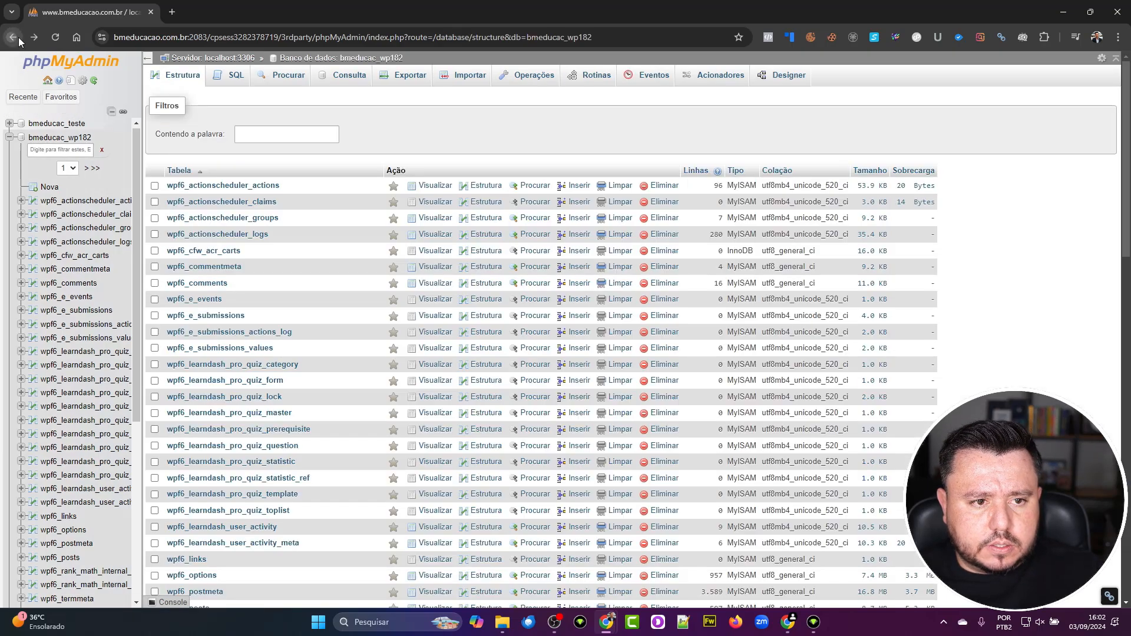
left_click(14, 37)
left_click(19, 40)
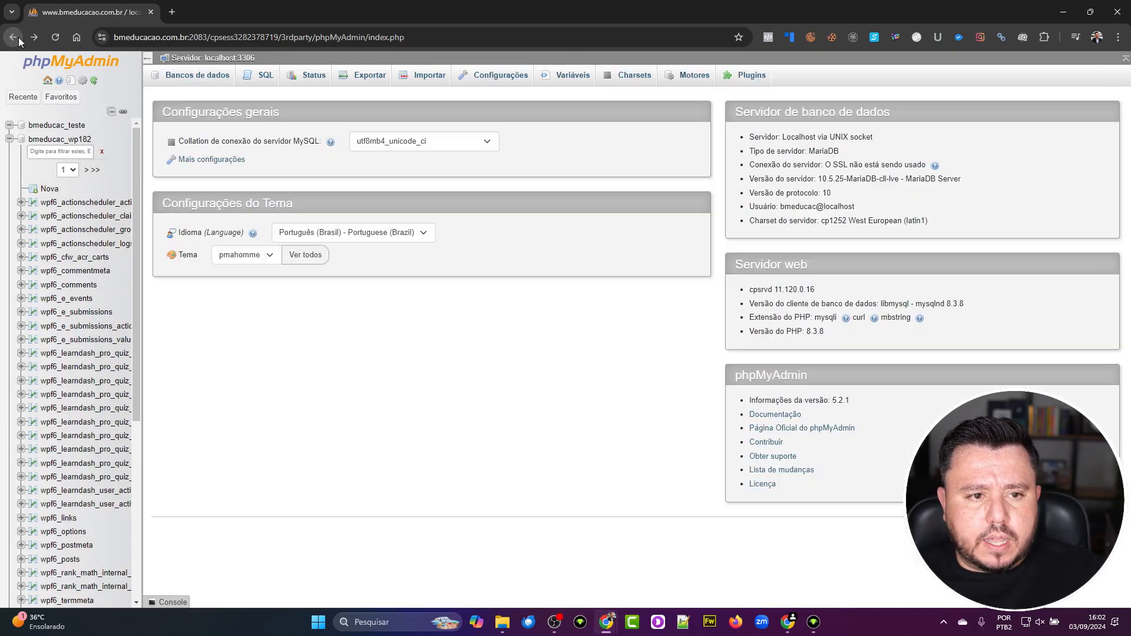
left_click(19, 41)
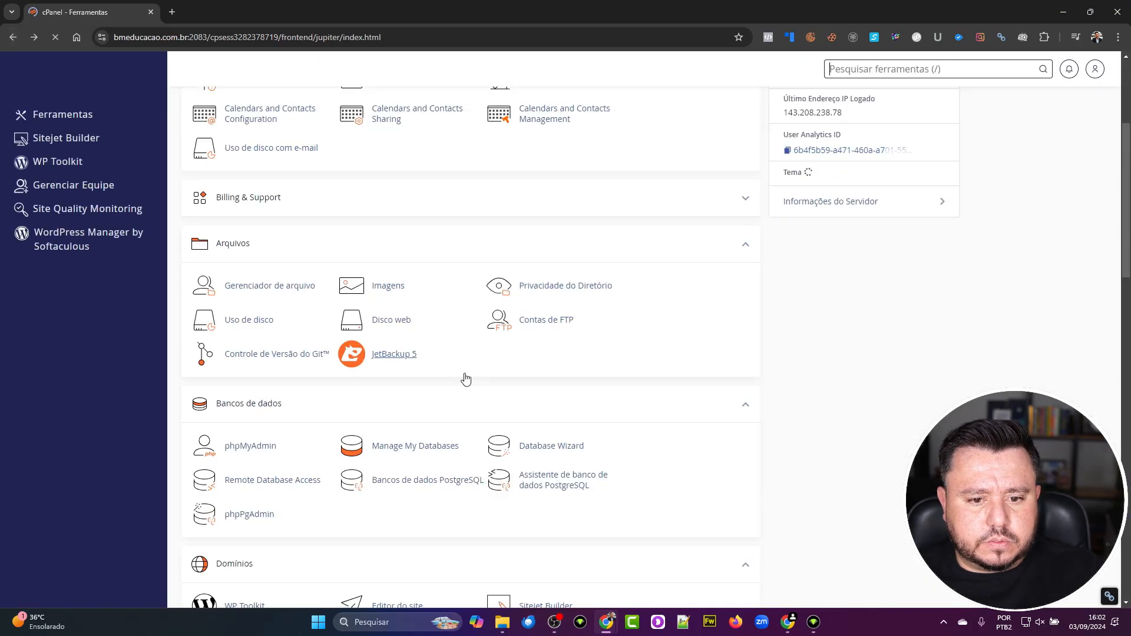
scroll(476, 392, "up", 5)
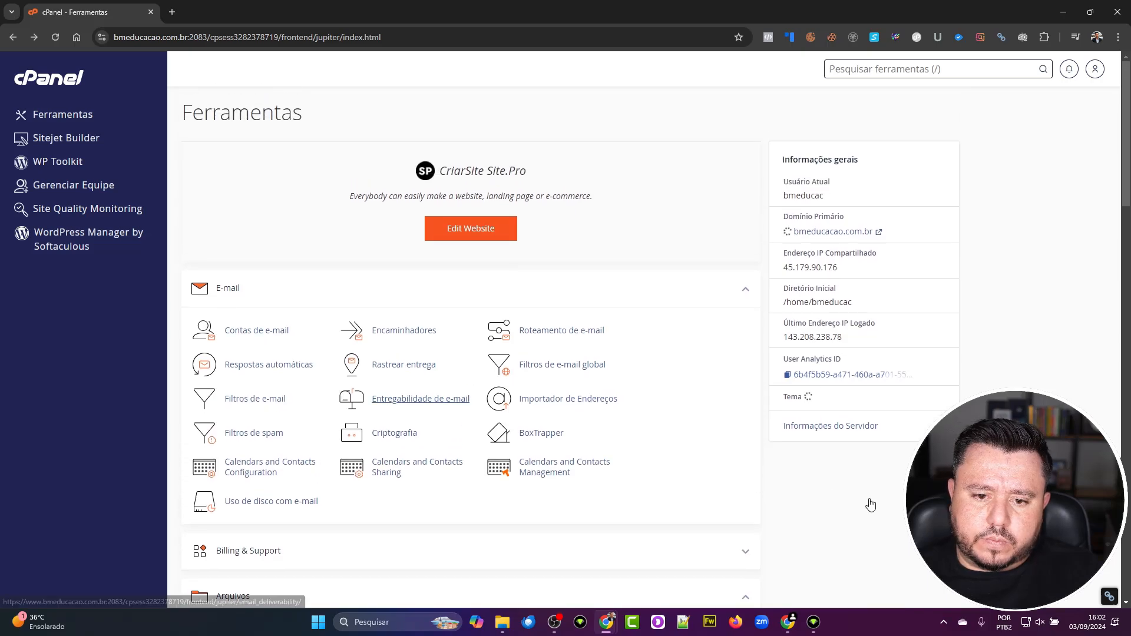